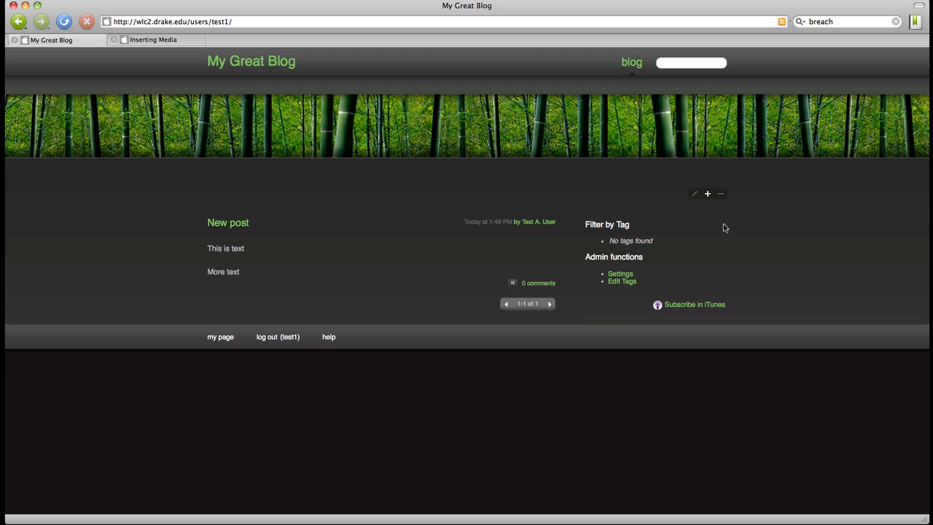
Create a new blog entry titled "Once more into the breach"
{"action": "left_click", "coordinate": [707, 194]}
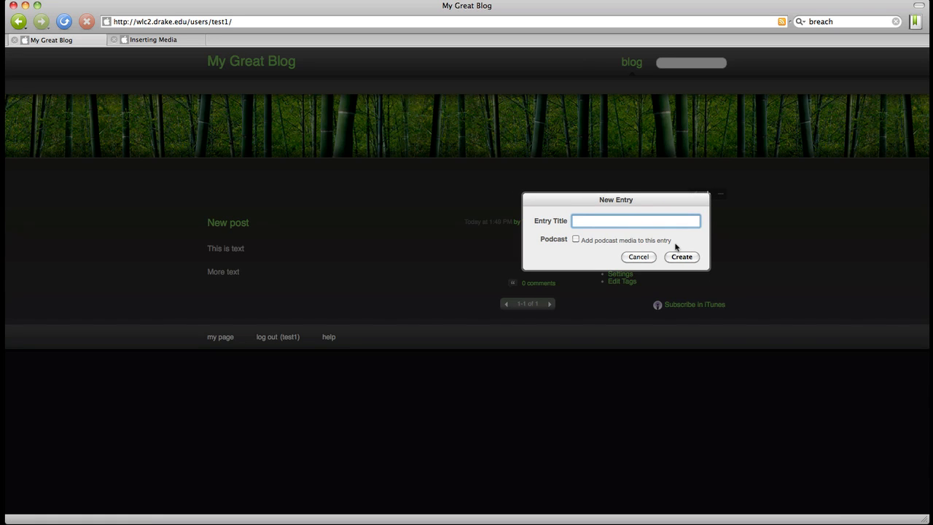
{"action": "type", "text": "Once more into the B"}
{"action": "key", "text": "BackSpace"}
{"action": "type", "text": "breach"}
{"action": "key", "text": "Return"}
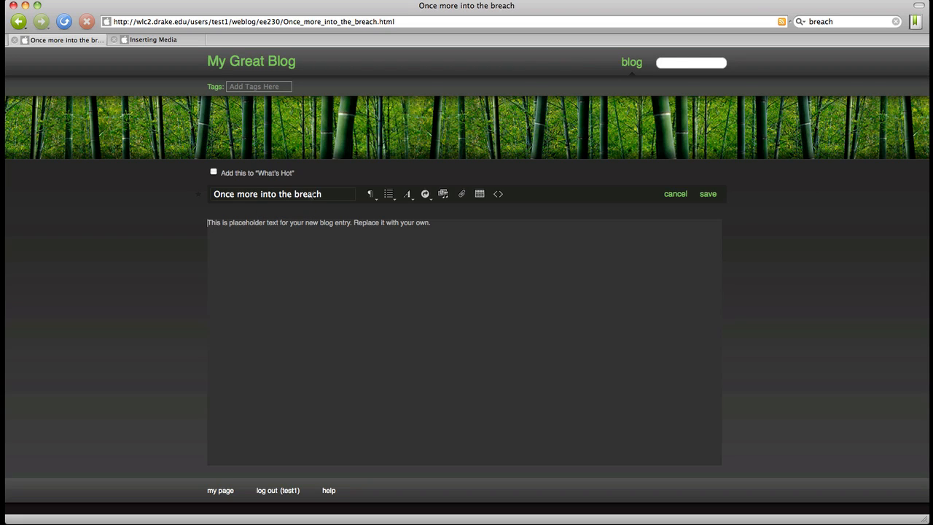
{"action": "left_click", "coordinate": [322, 194]}
{"action": "left_click", "coordinate": [373, 196]}
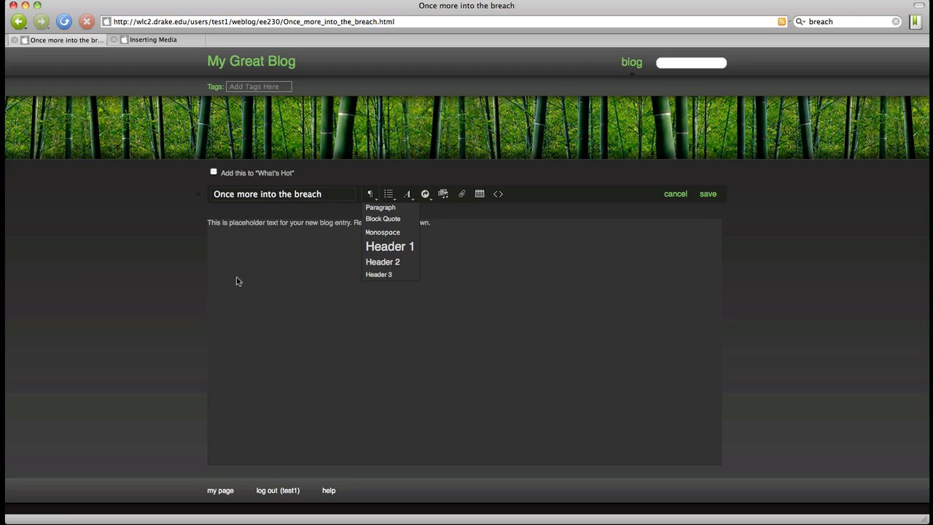
{"action": "left_click", "coordinate": [292, 248]}
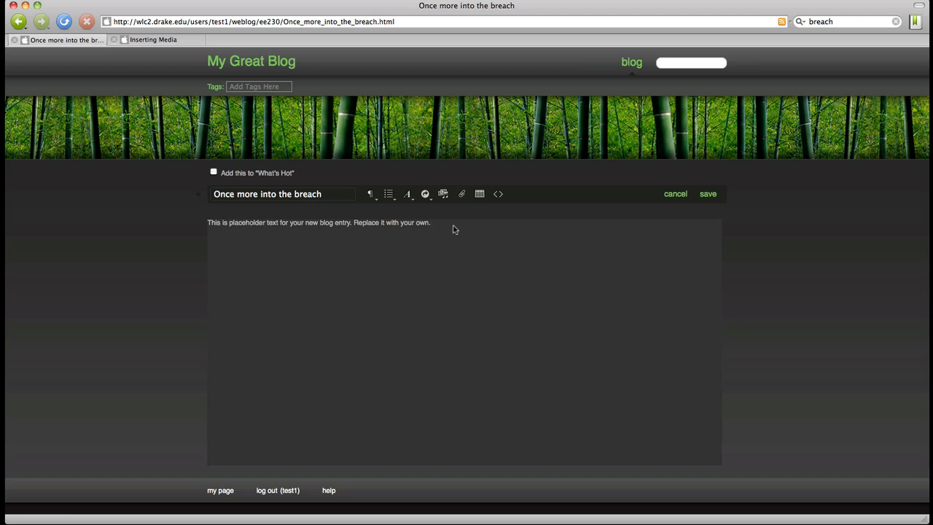
Replace the entry's placeholder text with "Here is some text"
{"action": "left_click_drag", "start_coordinate": [453, 229], "coordinate": [168, 211]}
{"action": "type", "text": "H"}
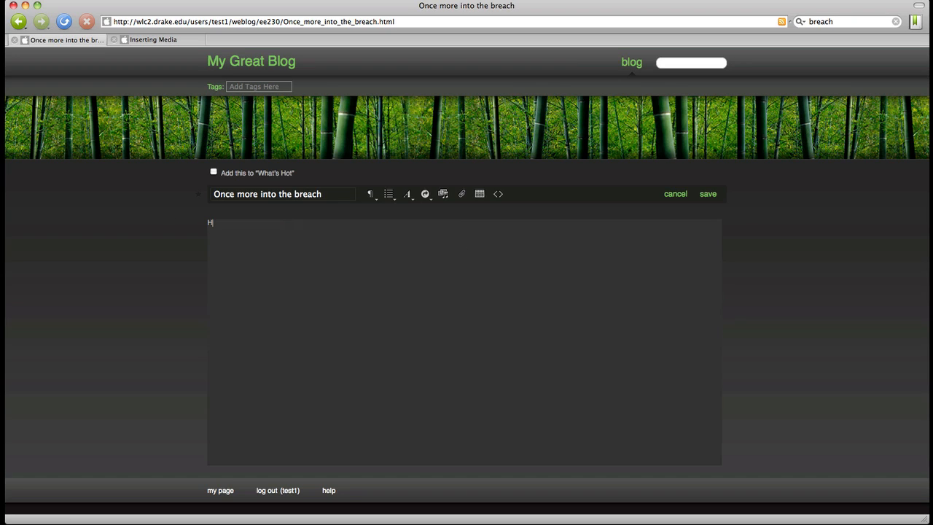
{"action": "type", "text": "ere is some text"}
Format the "Here is some text" line as Header 1
{"action": "left_click_drag", "start_coordinate": [223, 223], "coordinate": [208, 222]}
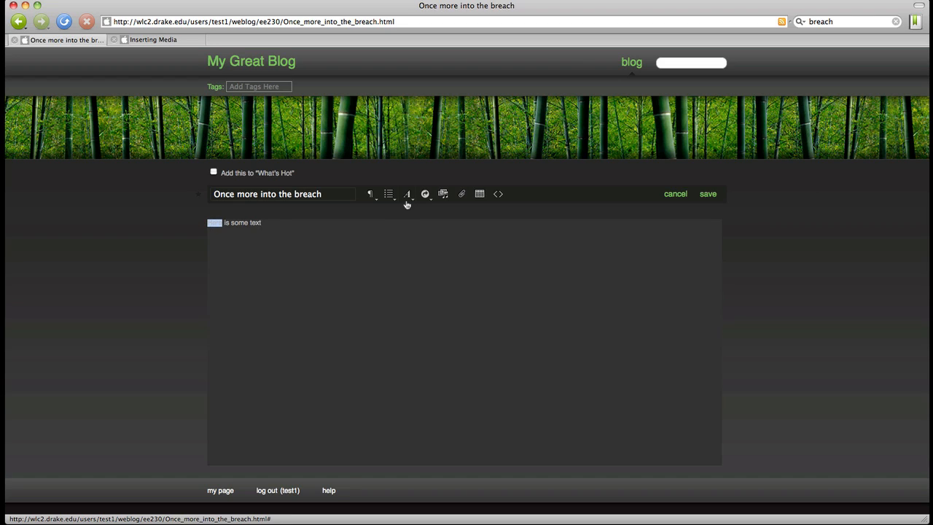
{"action": "left_click", "coordinate": [371, 197]}
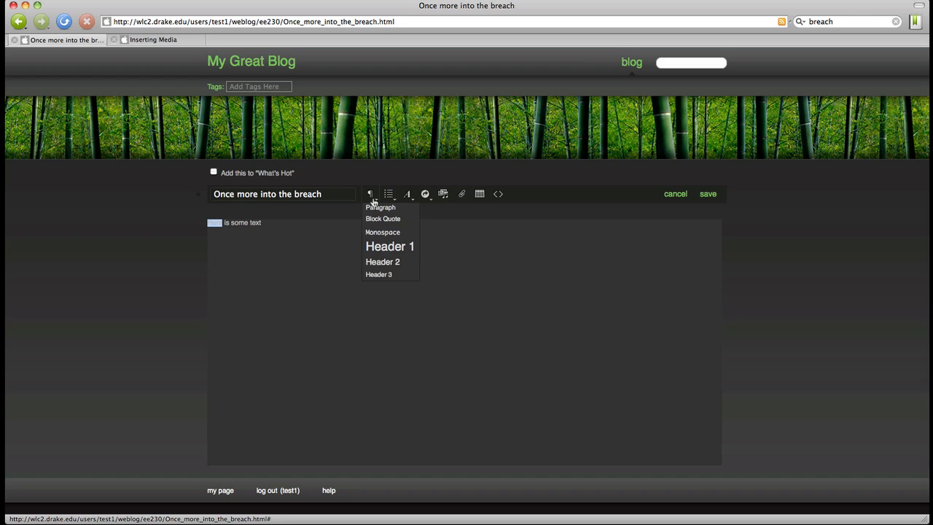
{"action": "left_click", "coordinate": [398, 247]}
{"action": "left_click", "coordinate": [382, 250]}
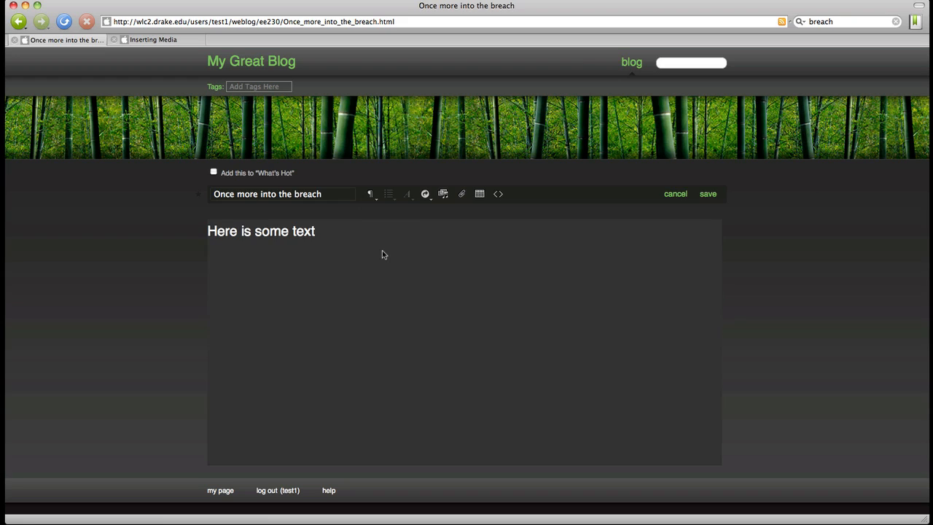
Add a line of filler text reading "kadj" below the heading
{"action": "left_click", "coordinate": [378, 233]}
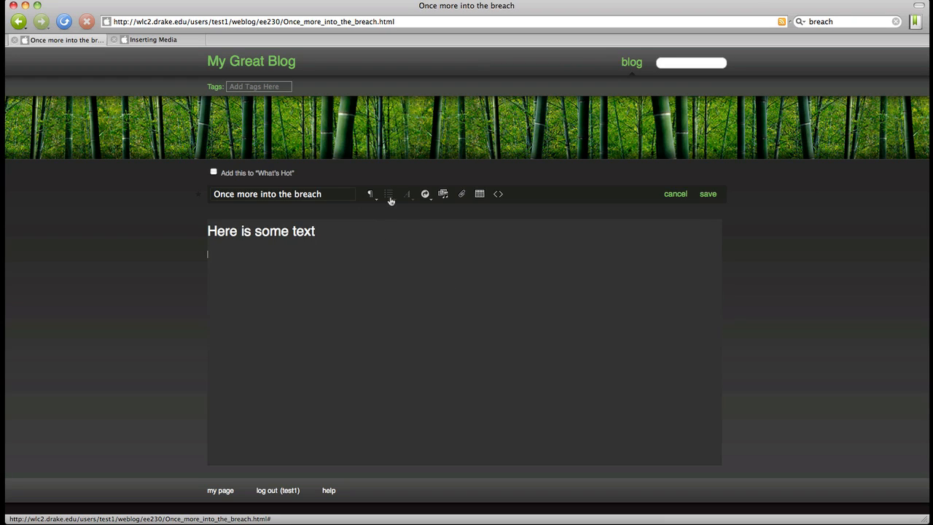
{"action": "left_click", "coordinate": [370, 195]}
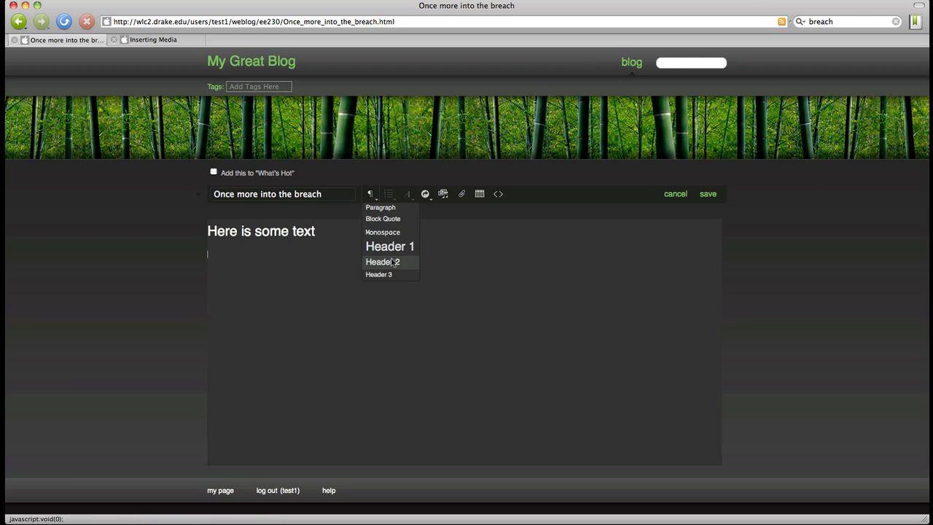
{"action": "left_click", "coordinate": [251, 274]}
{"action": "type", "text": "kadj"}
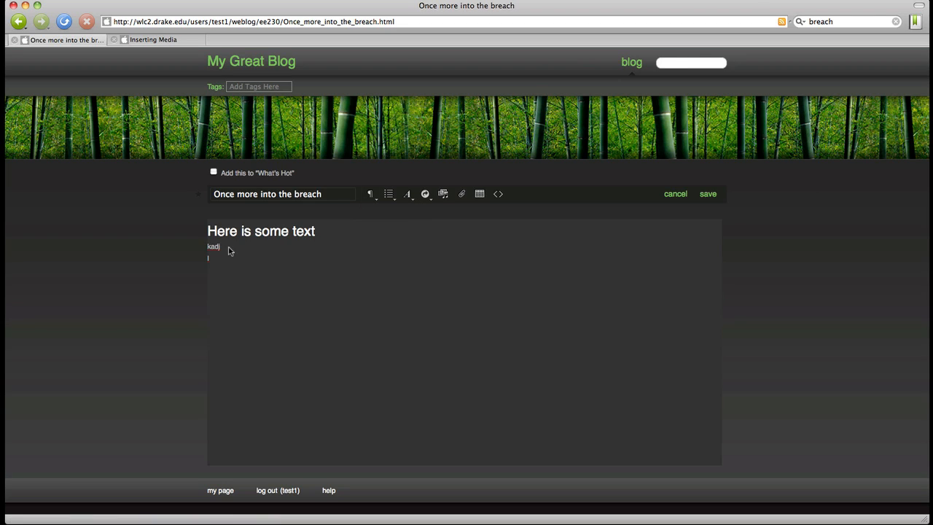
Apply the Monospace style to the "kadj" line below the heading
{"action": "left_click_drag", "start_coordinate": [228, 251], "coordinate": [197, 251]}
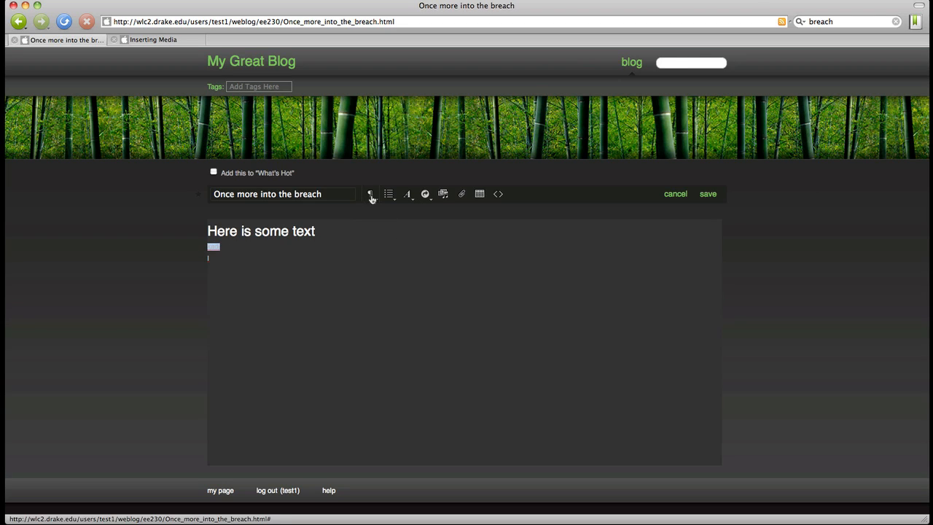
{"action": "left_click", "coordinate": [371, 196]}
{"action": "left_click", "coordinate": [378, 232]}
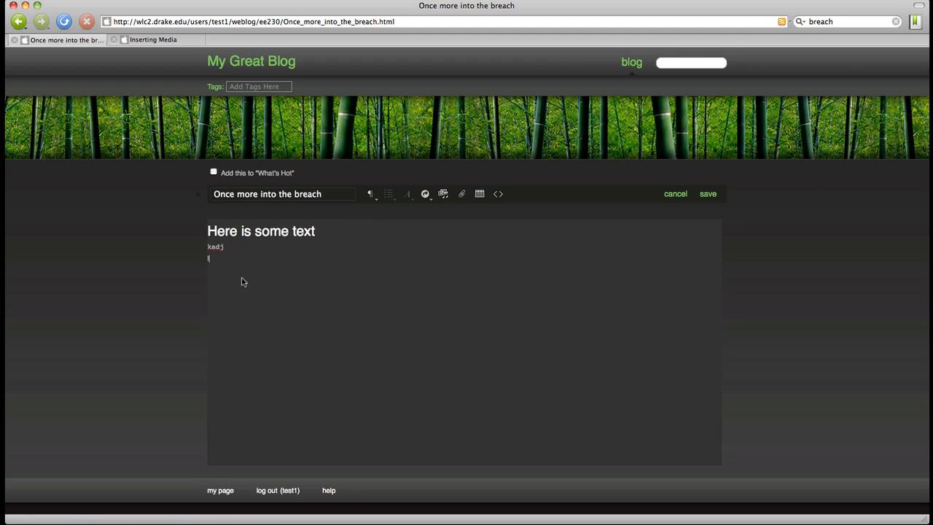
Format the "kadj" line as a Block Quote and return it to the Paragraph style
{"action": "left_click_drag", "start_coordinate": [237, 255], "coordinate": [179, 248]}
{"action": "left_click", "coordinate": [373, 195]}
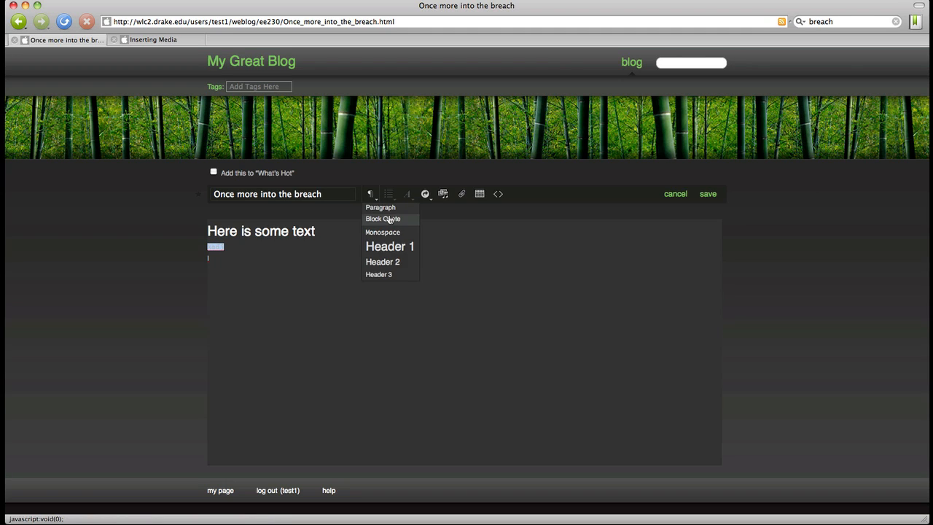
{"action": "left_click", "coordinate": [388, 217]}
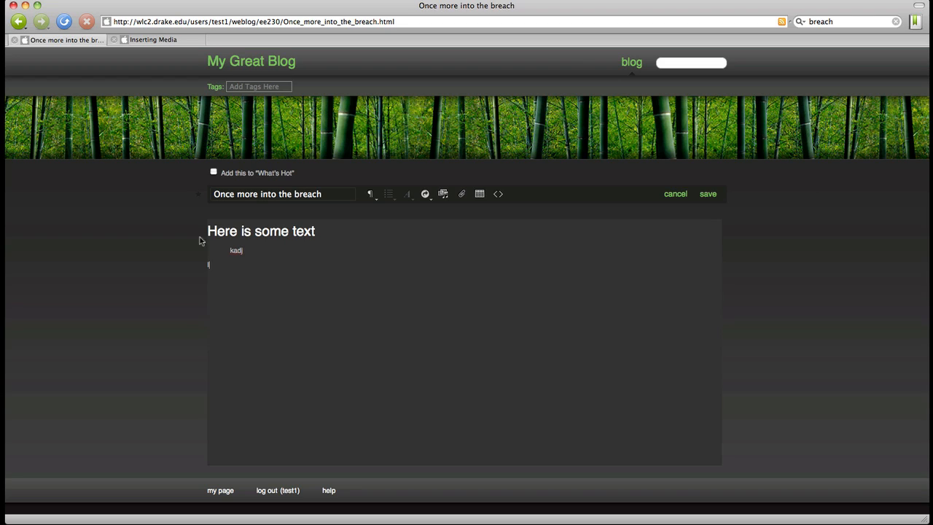
{"action": "left_click", "coordinate": [372, 197]}
{"action": "left_click", "coordinate": [378, 208]}
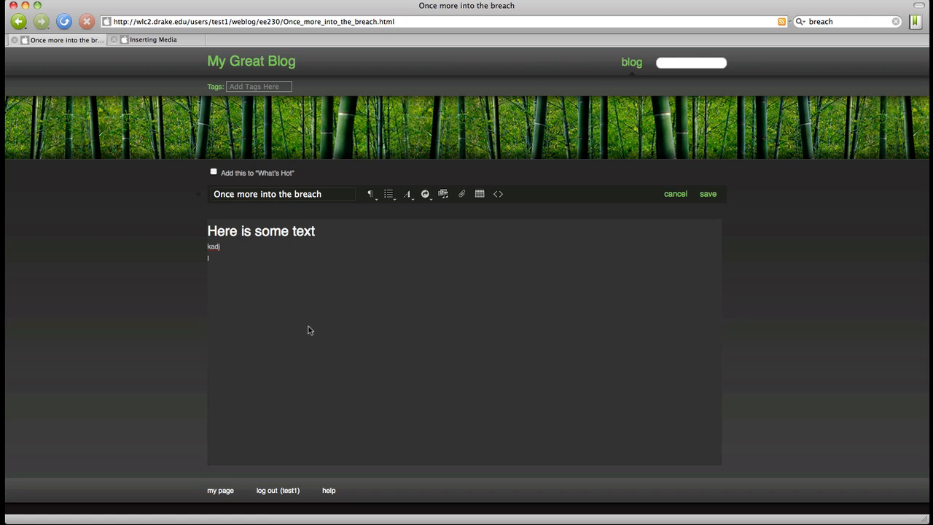
Replace the "kadj" filler text with a bulleted list containing the items "one", "Two" and "Three"
{"action": "left_click", "coordinate": [394, 197]}
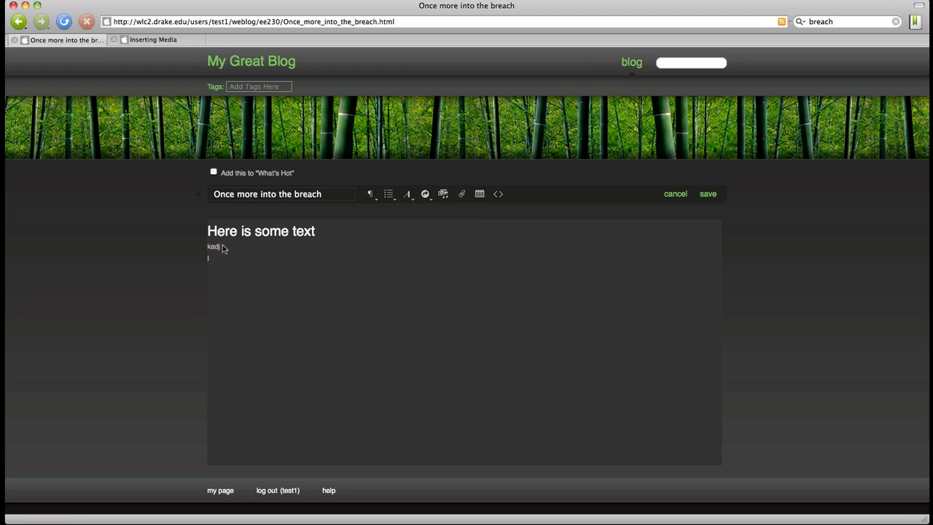
{"action": "left_click_drag", "start_coordinate": [223, 247], "coordinate": [170, 246]}
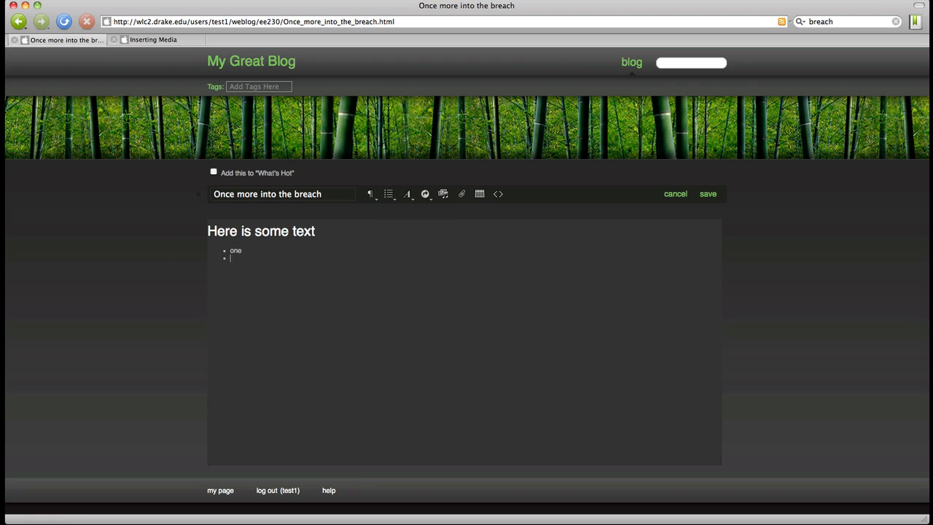
{"action": "type", "text": "Two "}
{"action": "type", "text": "Three"}
Try to turn the selected bulleted items into an ordered list, and undo the change
{"action": "left_click_drag", "start_coordinate": [249, 265], "coordinate": [226, 252]}
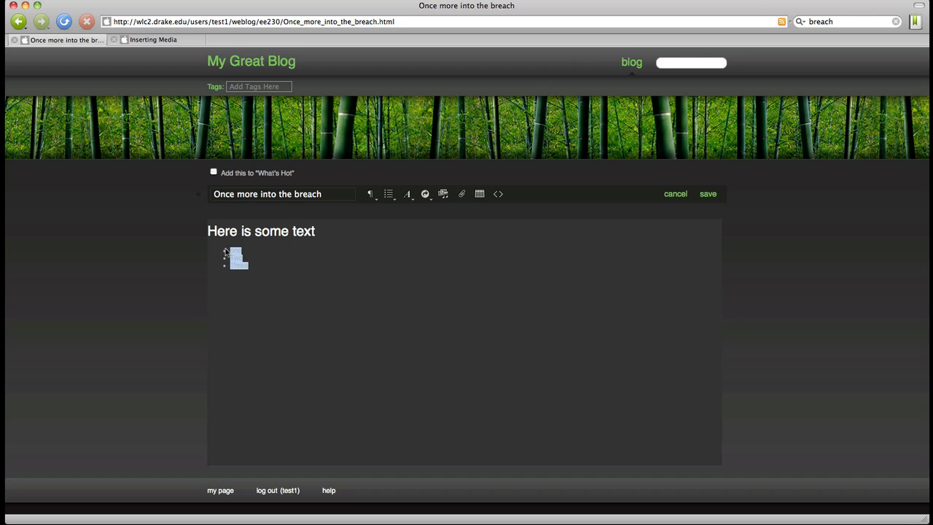
{"action": "left_click", "coordinate": [395, 200]}
{"action": "left_click", "coordinate": [412, 218]}
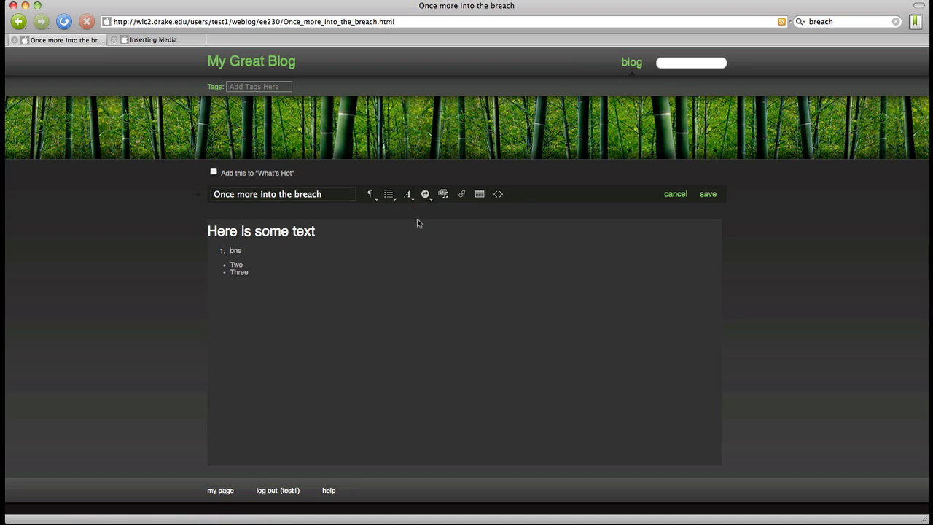
{"action": "key", "text": "super+z"}
Convert all three bulleted items below the heading to an ordered list
{"action": "left_click_drag", "start_coordinate": [227, 257], "coordinate": [294, 298]}
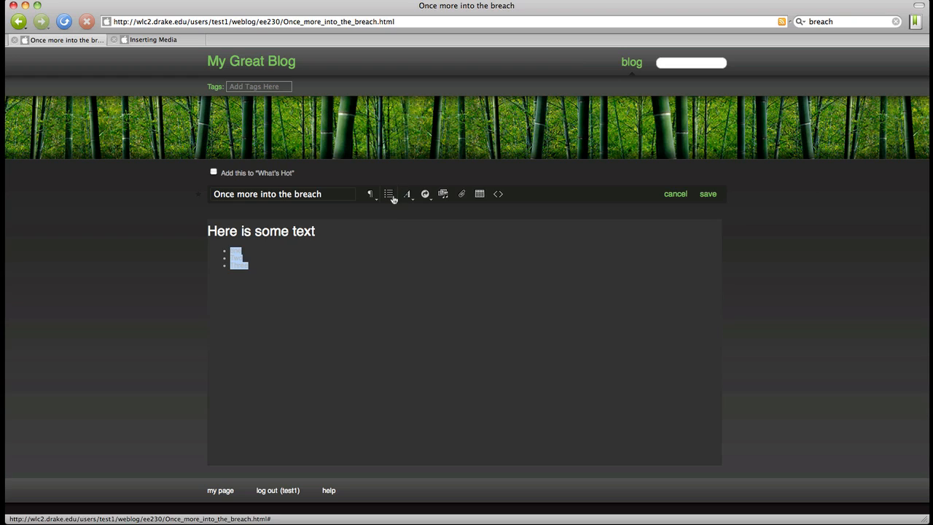
{"action": "left_click", "coordinate": [394, 198]}
{"action": "left_click", "coordinate": [408, 220]}
{"action": "left_click", "coordinate": [321, 265]}
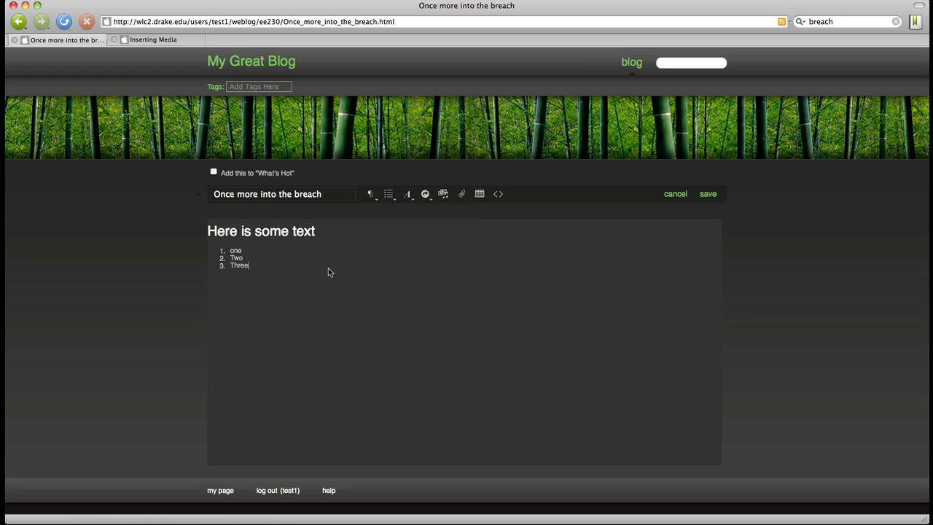
Outdent the "Three" list item, and indent it again
{"action": "left_click", "coordinate": [392, 199]}
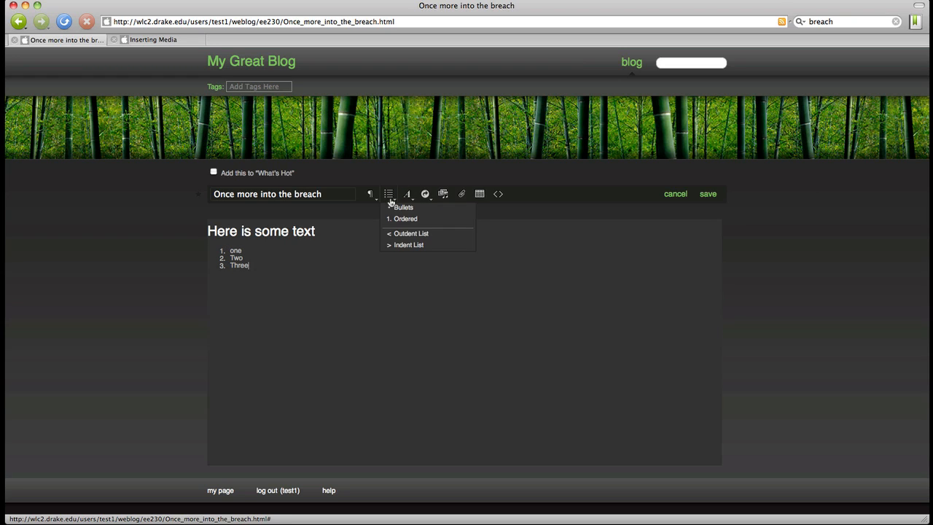
{"action": "left_click", "coordinate": [413, 233]}
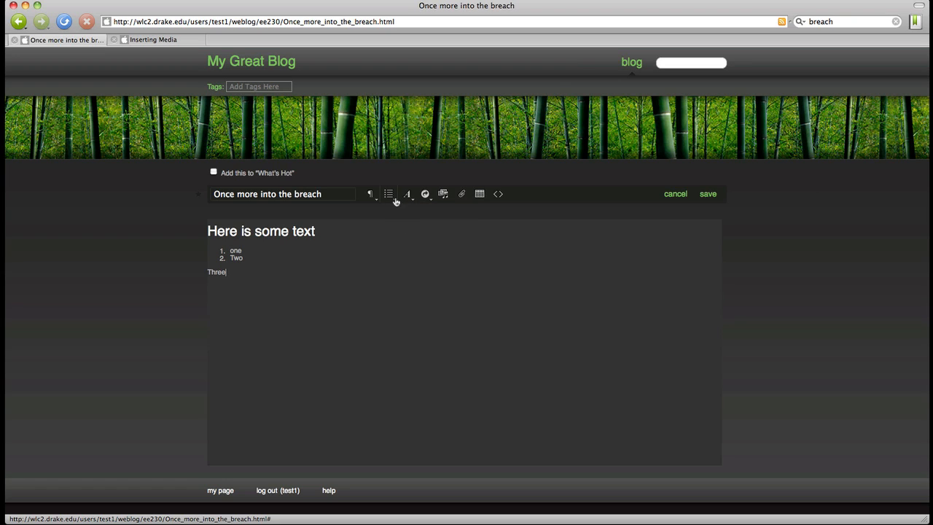
{"action": "left_click", "coordinate": [395, 199]}
{"action": "left_click", "coordinate": [408, 245]}
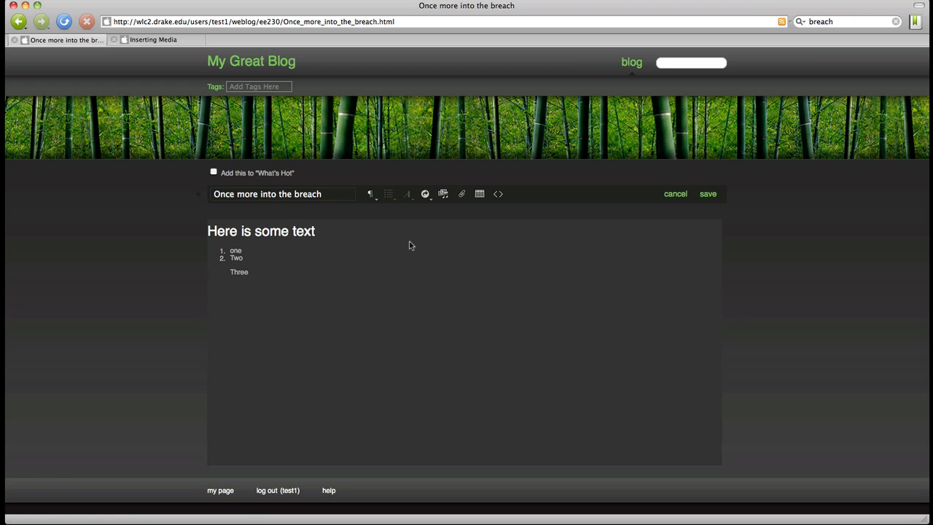
Set the "one", "Two" and "Three" lines to the Paragraph style, removing their list formatting
{"action": "left_click", "coordinate": [226, 277]}
{"action": "left_click_drag", "start_coordinate": [232, 264], "coordinate": [194, 252]}
{"action": "left_click", "coordinate": [374, 203]}
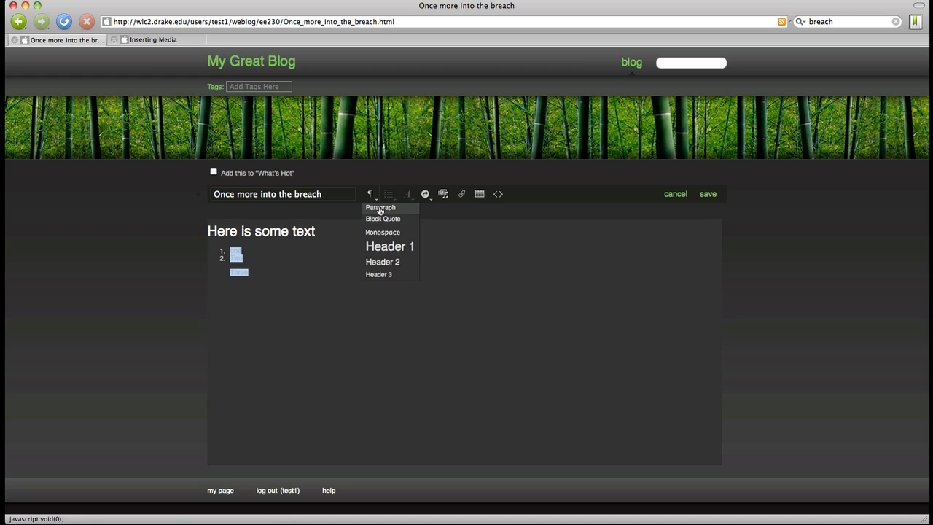
{"action": "left_click", "coordinate": [379, 207]}
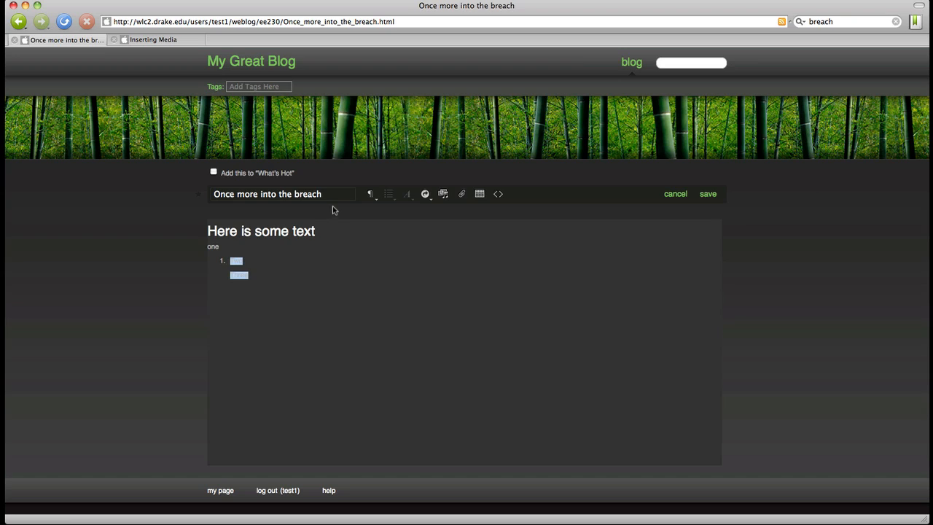
{"action": "left_click", "coordinate": [370, 196]}
{"action": "left_click", "coordinate": [385, 208]}
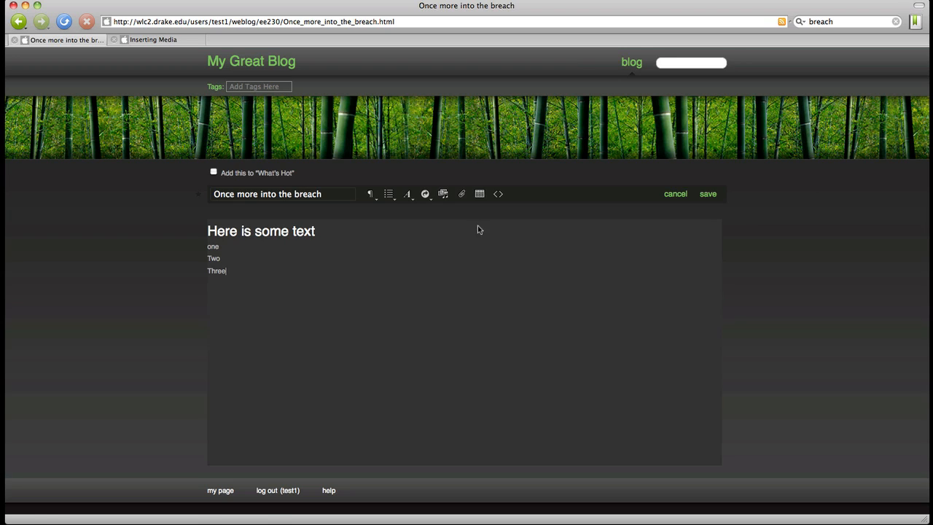
{"action": "left_click", "coordinate": [413, 200]}
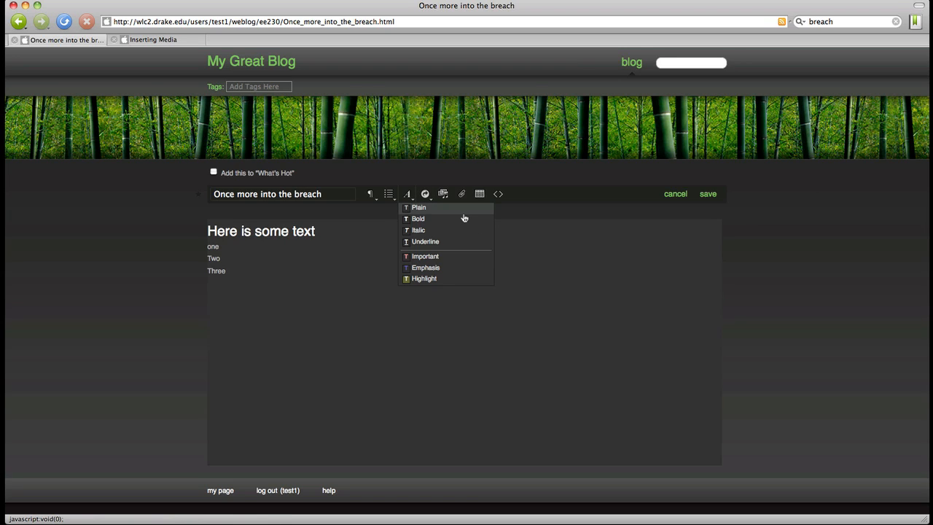
{"action": "left_click", "coordinate": [227, 248]}
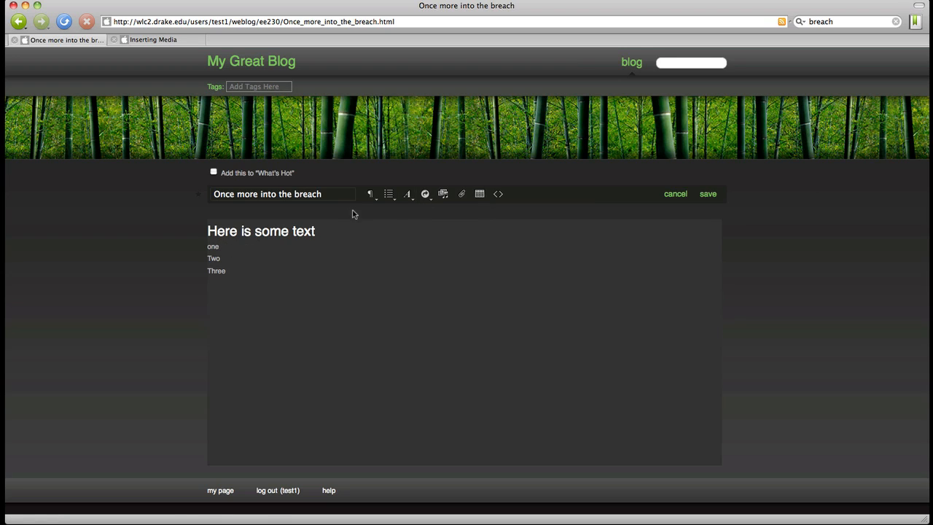
{"action": "left_click", "coordinate": [408, 198]}
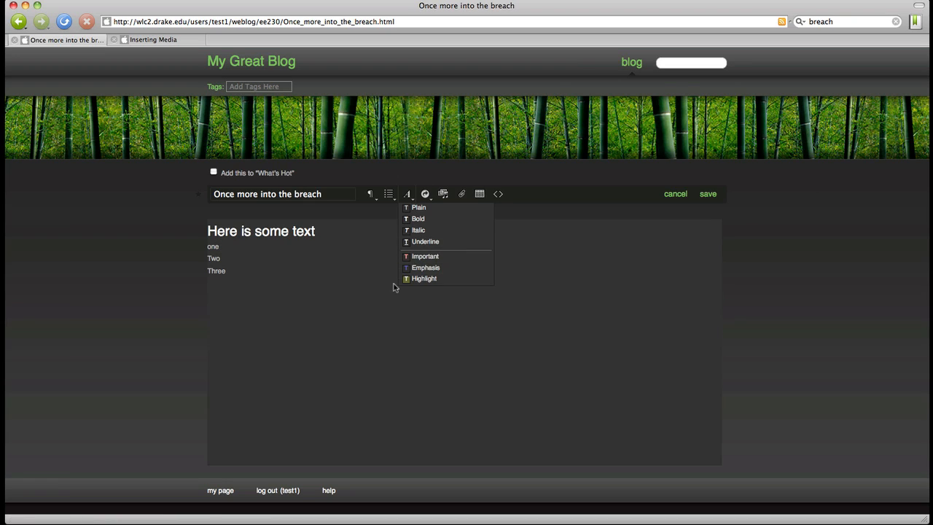
{"action": "left_click", "coordinate": [406, 200]}
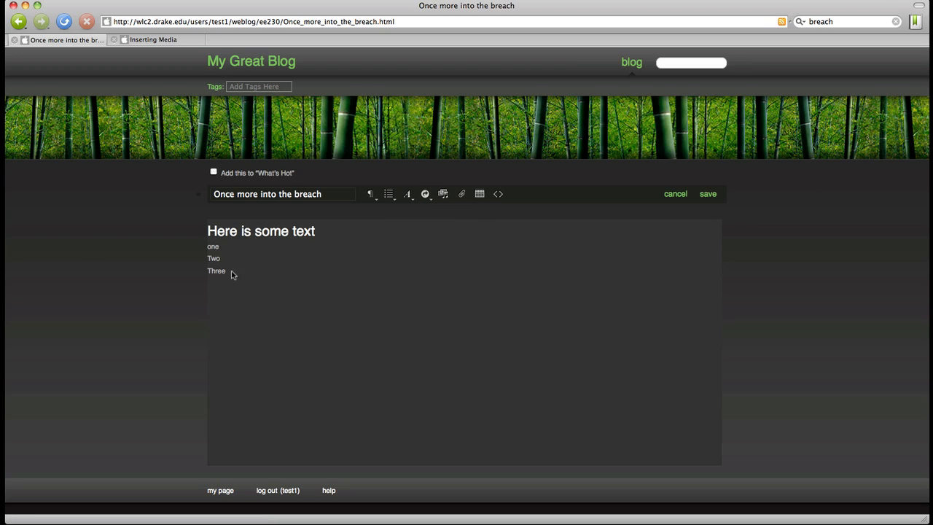
{"action": "left_click_drag", "start_coordinate": [235, 272], "coordinate": [210, 272]}
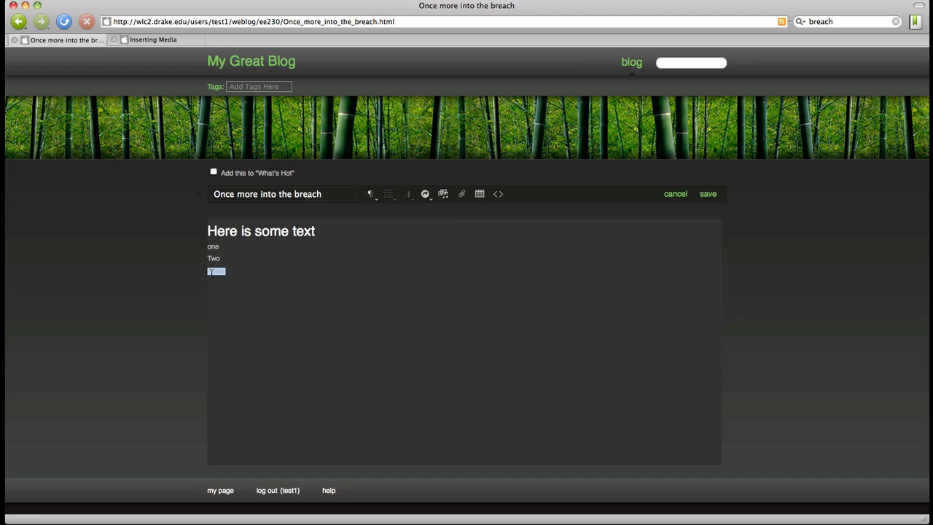
{"action": "left_click", "coordinate": [425, 197]}
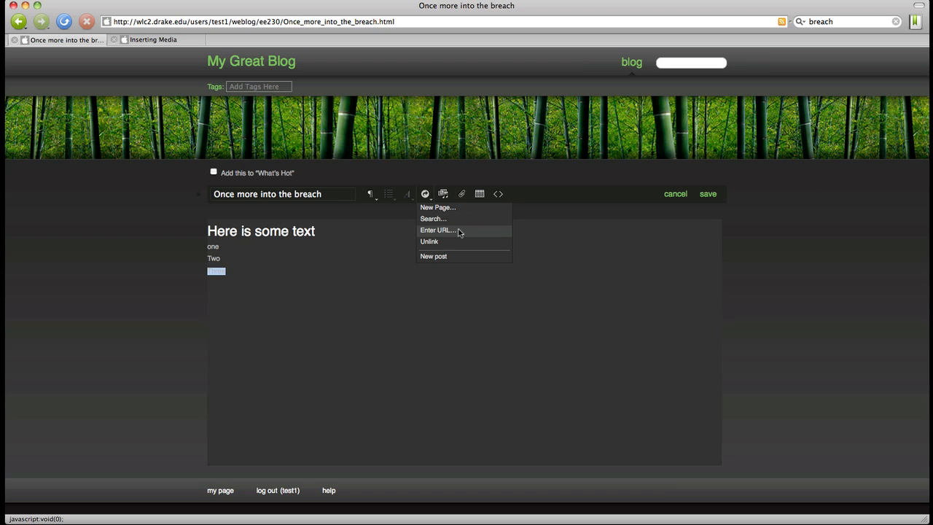
{"action": "left_click", "coordinate": [438, 229]}
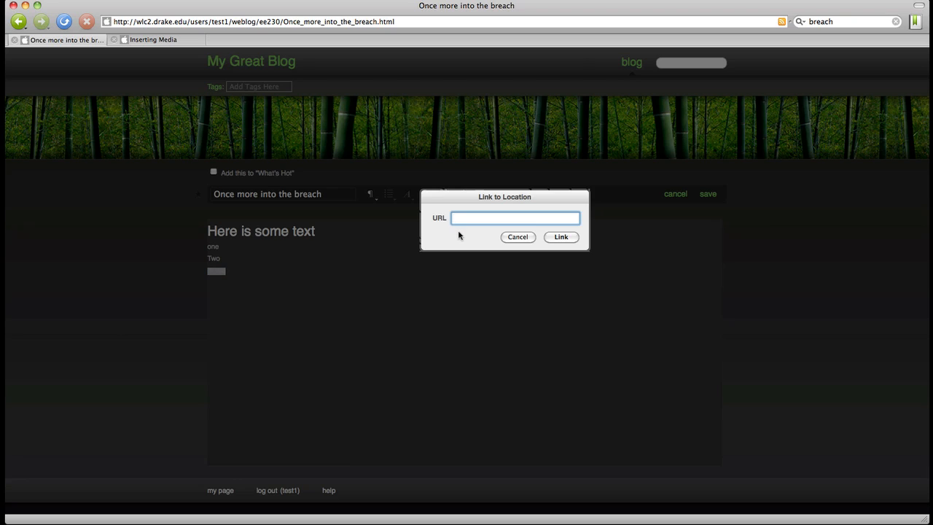
{"action": "type", "text": "http://youtube.com"}
{"action": "left_click", "coordinate": [572, 237]}
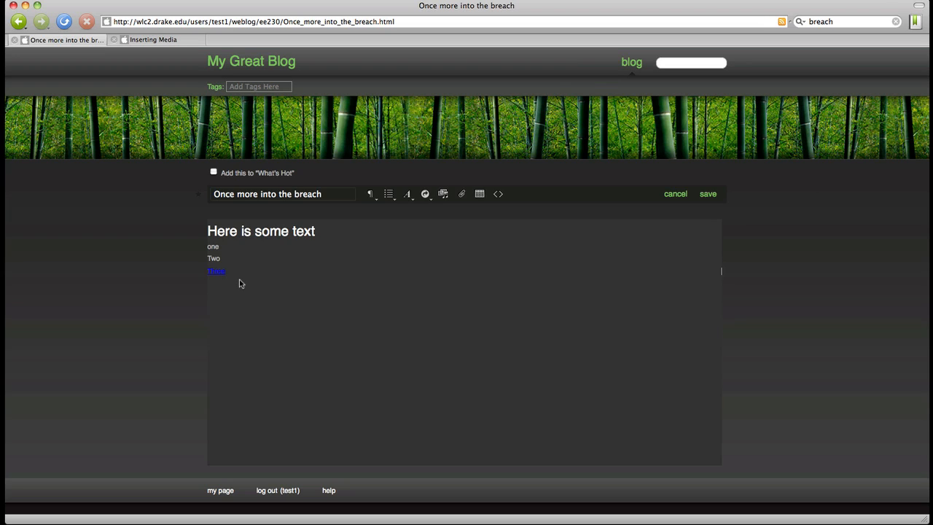
{"action": "key", "text": "super+z"}
Start a media insertion below the "Three" line and choose 3-1984_launch.mov from the Blog stuff folder as the media file
{"action": "left_click", "coordinate": [332, 294]}
{"action": "mouse_move", "coordinate": [440, 262]}
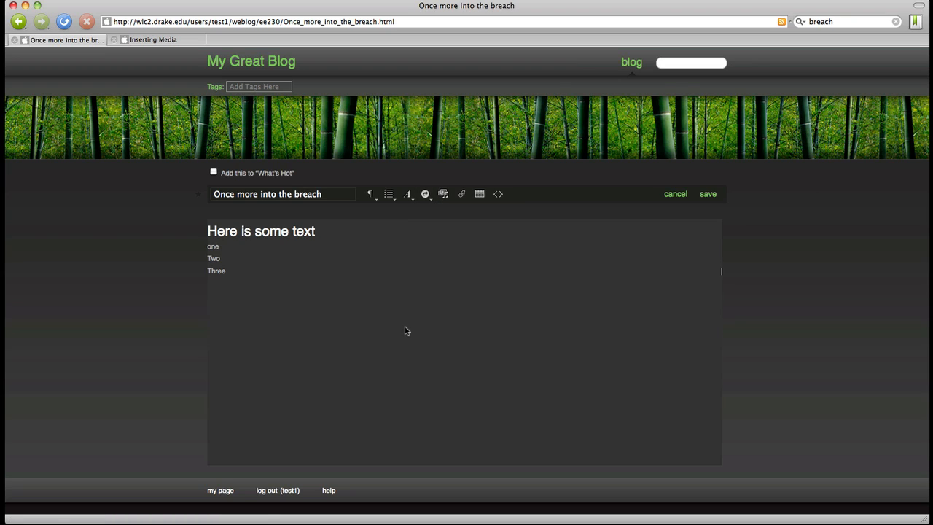
{"action": "left_click", "coordinate": [442, 195]}
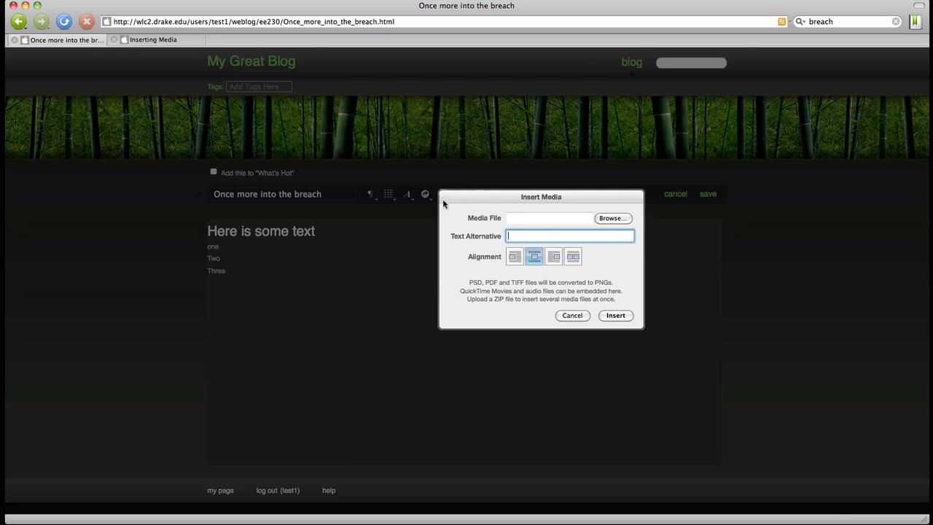
{"action": "left_click", "coordinate": [611, 219]}
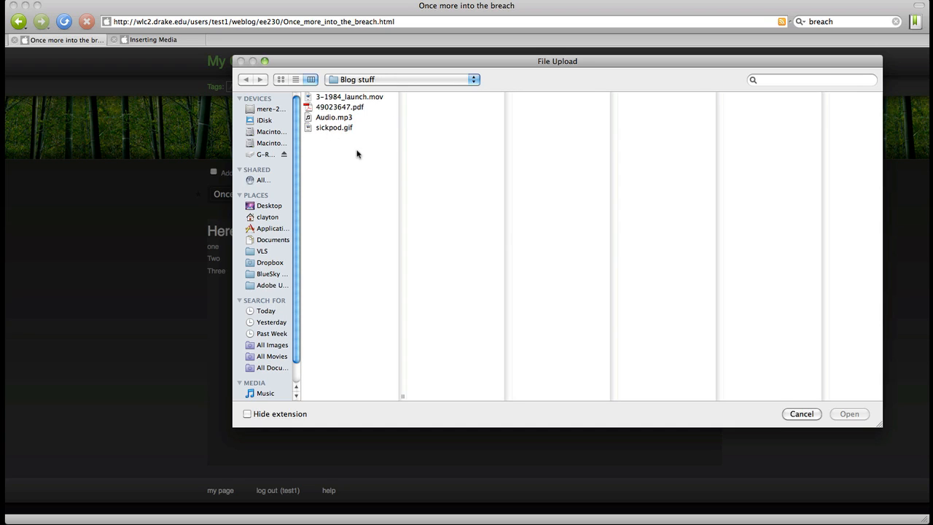
{"action": "left_click", "coordinate": [341, 102]}
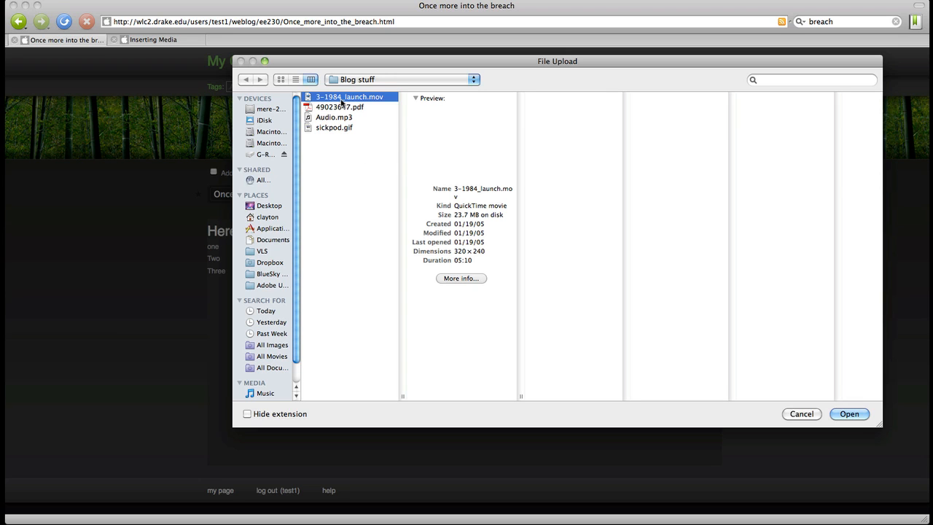
{"action": "left_click", "coordinate": [846, 414]}
Give the media the text alternative "A Movie", set its alignment to right, and insert it into the entry
{"action": "left_click", "coordinate": [531, 237]}
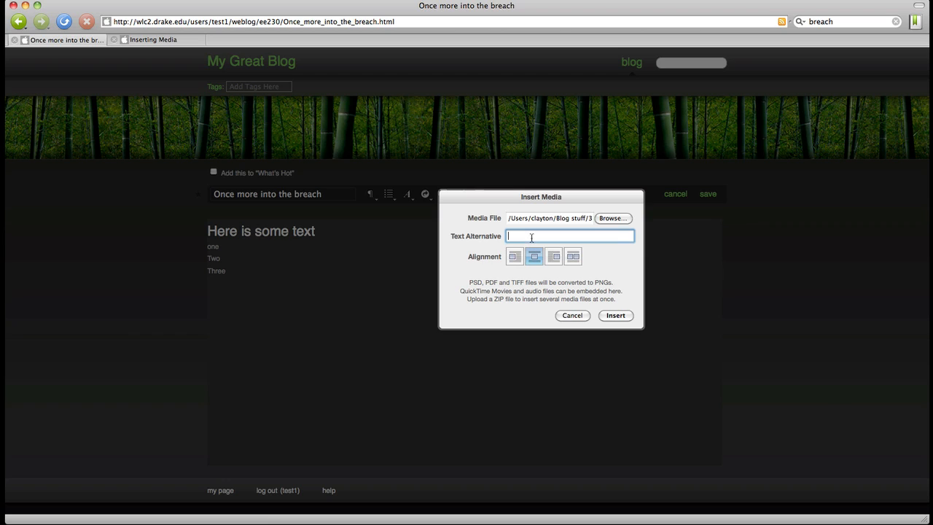
{"action": "type", "text": "A Movie"}
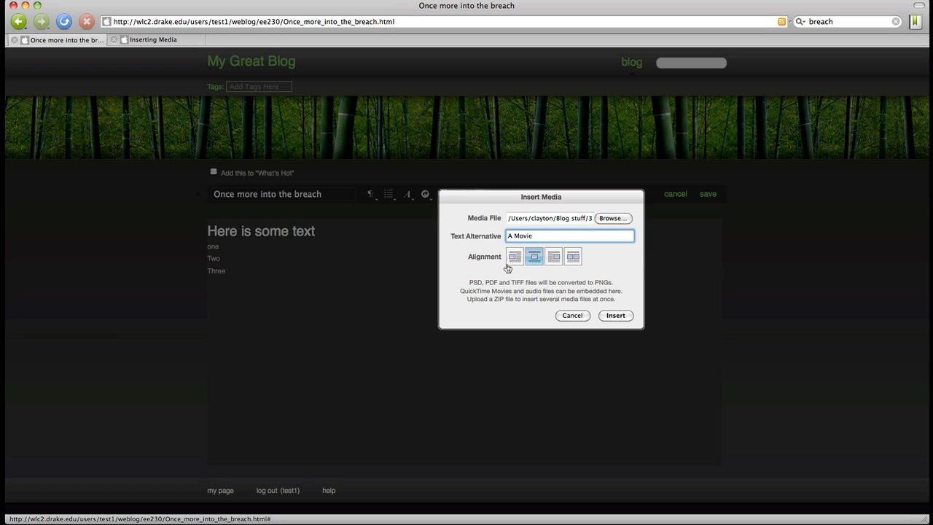
{"action": "left_click", "coordinate": [554, 256]}
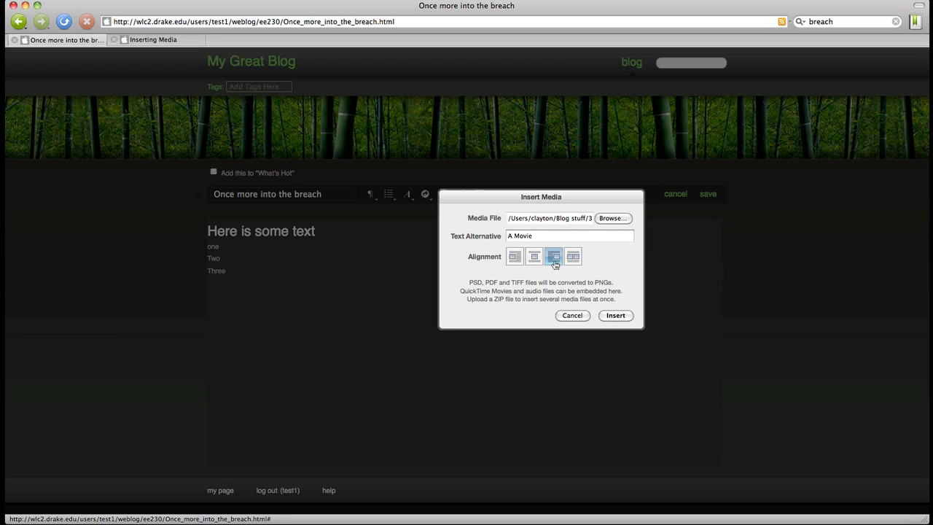
{"action": "left_click", "coordinate": [620, 316]}
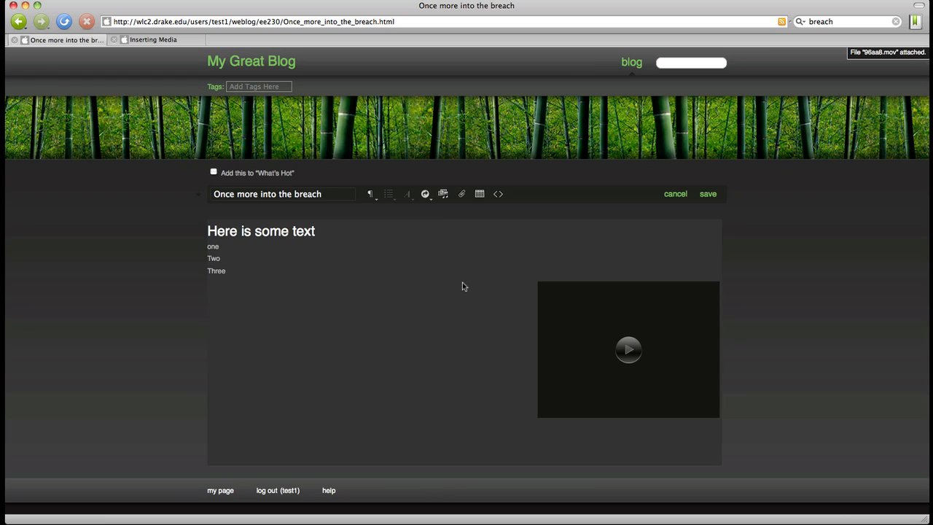
Change the inserted movie's alignment to left, and consult the "Inserting Media" help page for the supported file types
{"action": "double_click", "coordinate": [602, 365]}
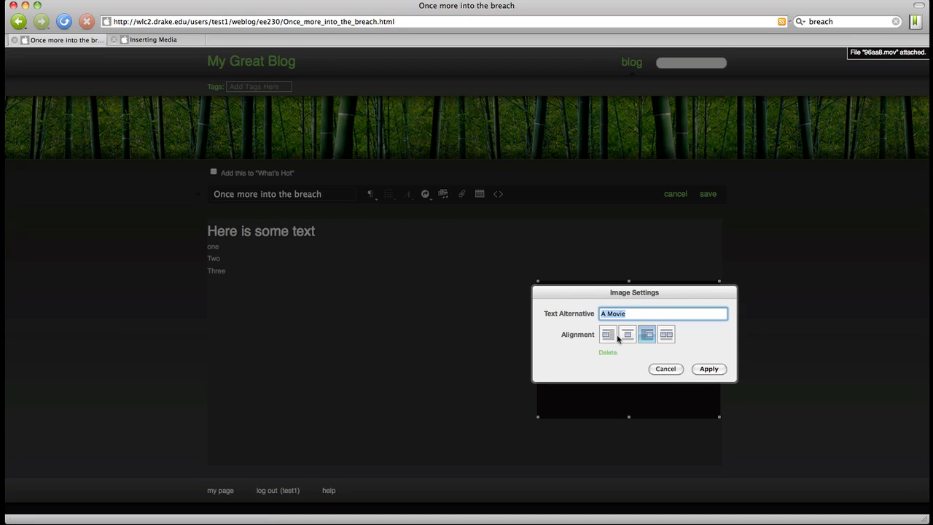
{"action": "left_click", "coordinate": [605, 337]}
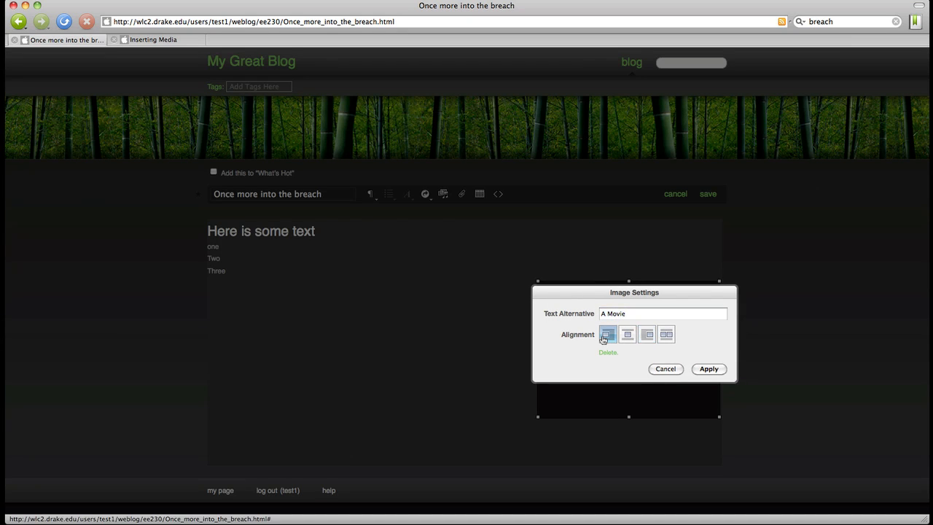
{"action": "left_click", "coordinate": [703, 370]}
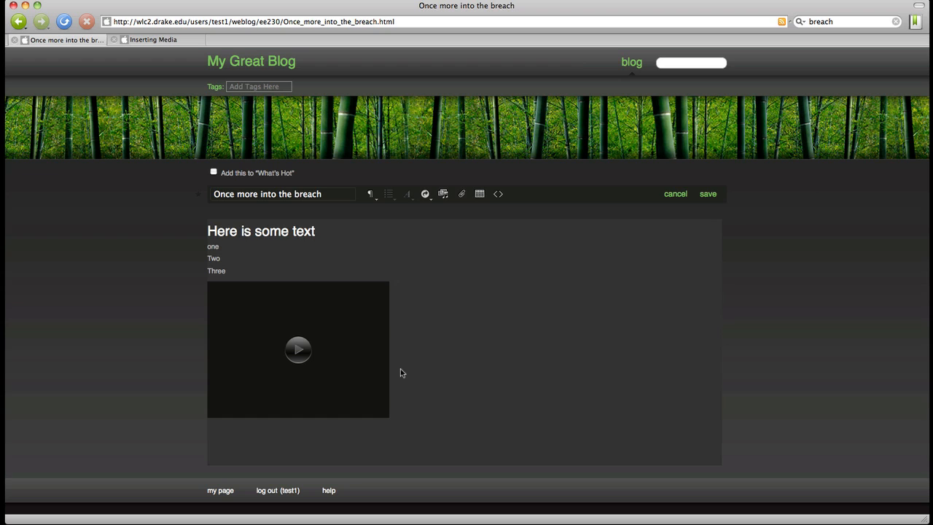
{"action": "left_click", "coordinate": [151, 41]}
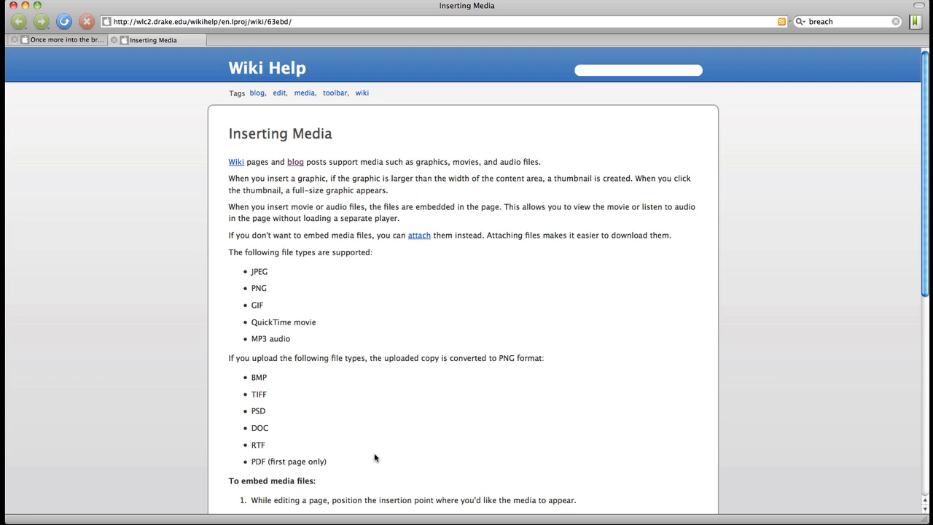
{"action": "left_click", "coordinate": [89, 41]}
Add an empty line beside the movie and attach the file 49023647.pdf from the Blog stuff folder to the entry
{"action": "left_click", "coordinate": [558, 314]}
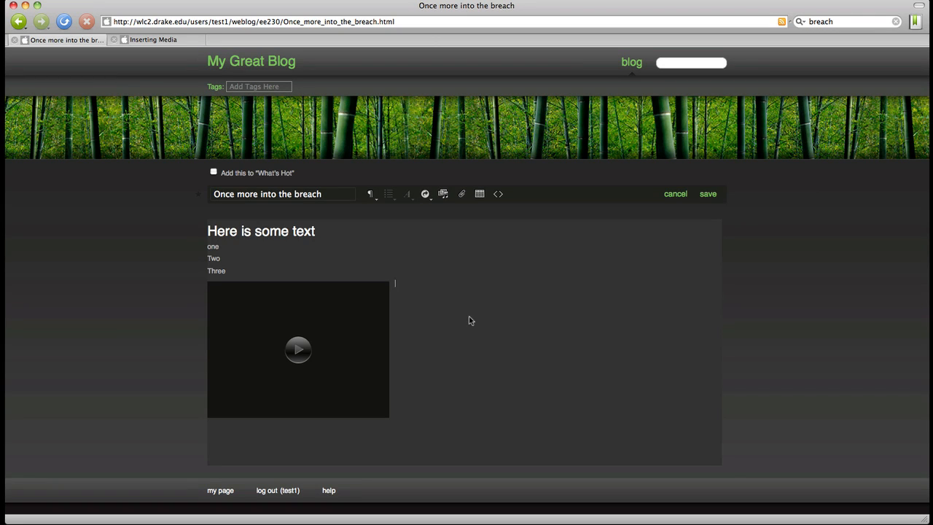
{"action": "key", "text": "Return"}
{"action": "left_click", "coordinate": [461, 196]}
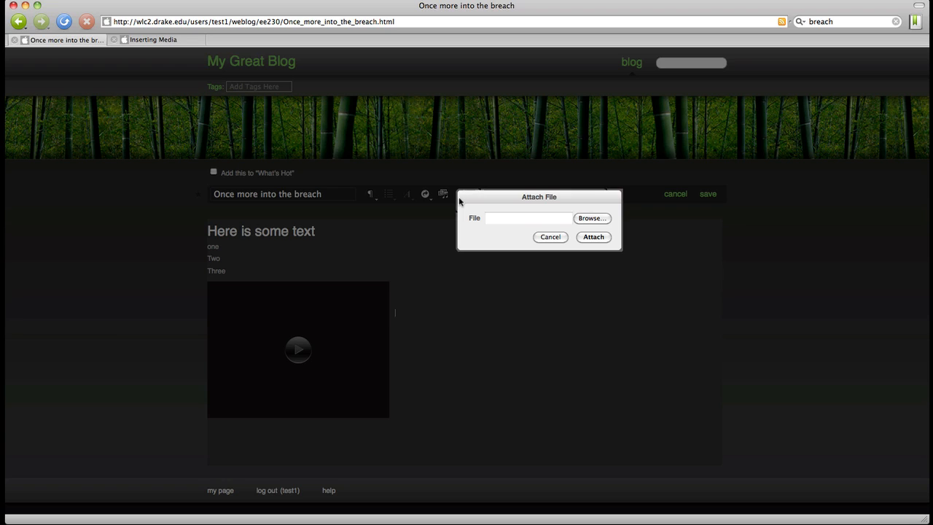
{"action": "left_click", "coordinate": [591, 218]}
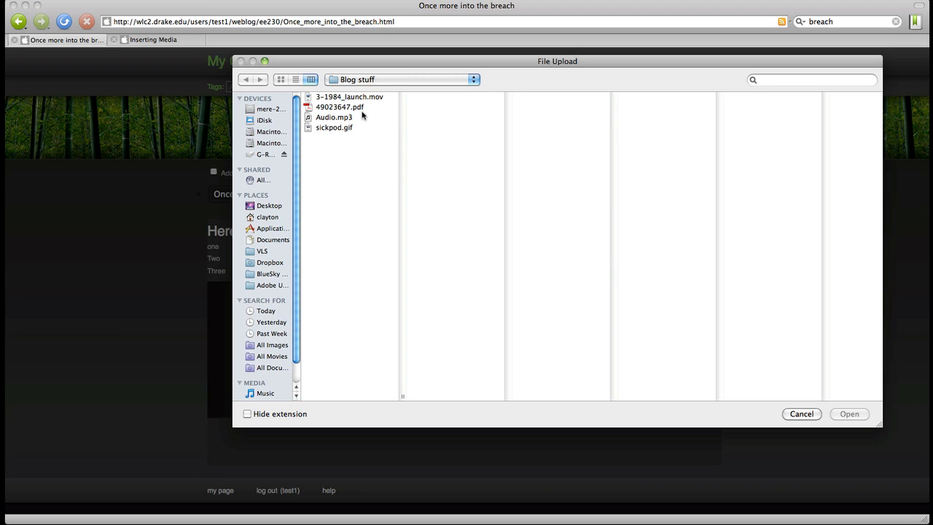
{"action": "left_click", "coordinate": [363, 107]}
{"action": "left_click", "coordinate": [862, 414]}
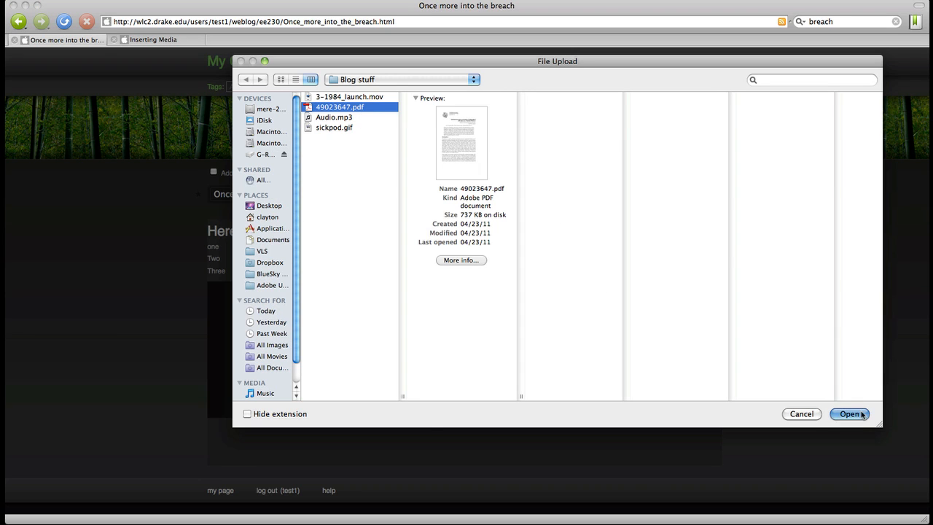
{"action": "left_click", "coordinate": [600, 237]}
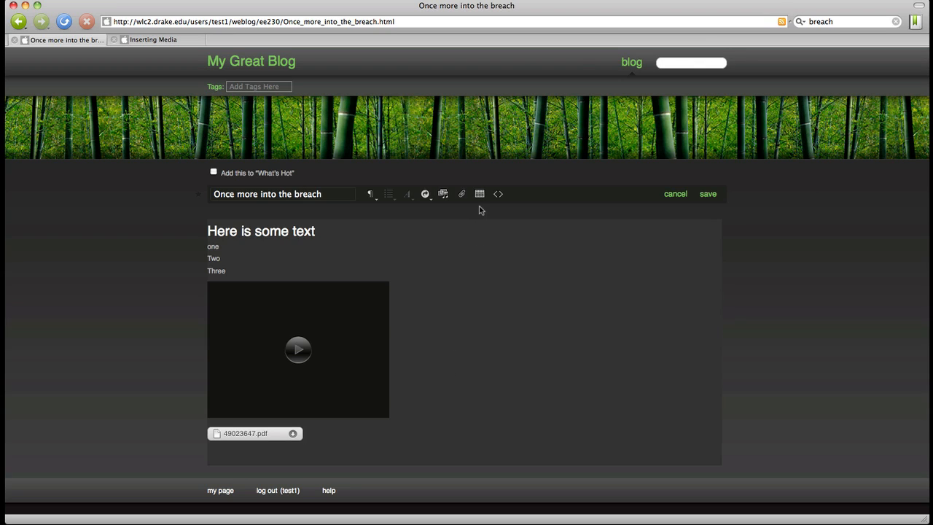
Start a new table on the line beside the movie, with the middle header cell active
{"action": "left_click", "coordinate": [456, 314]}
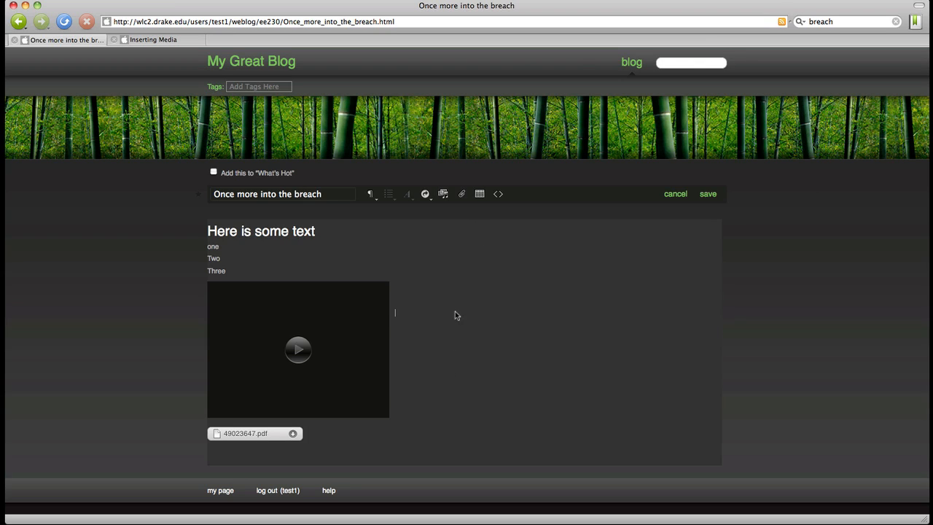
{"action": "left_click", "coordinate": [480, 195]}
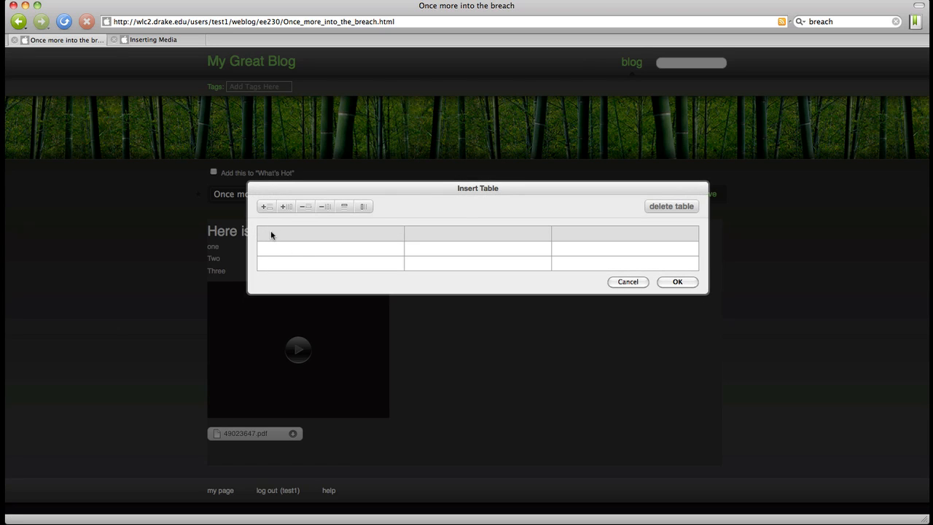
{"action": "left_click", "coordinate": [345, 233]}
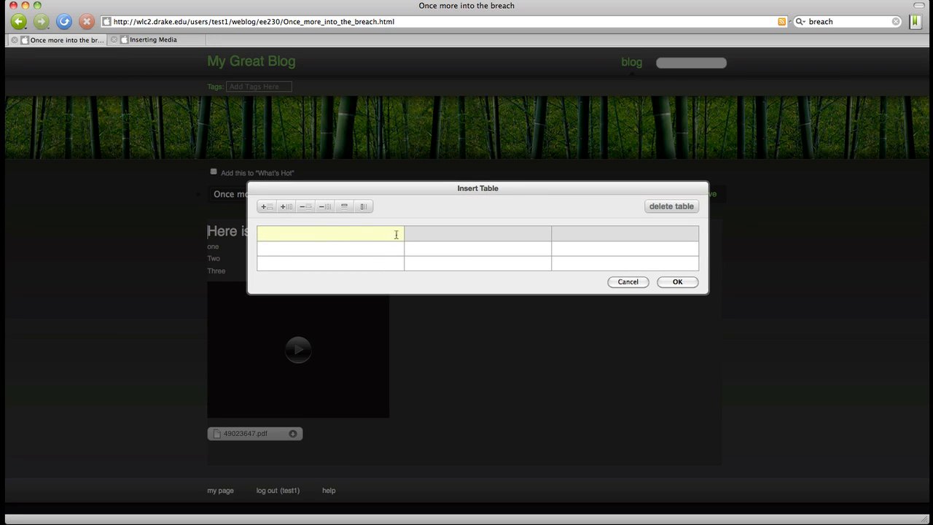
{"action": "left_click", "coordinate": [441, 238]}
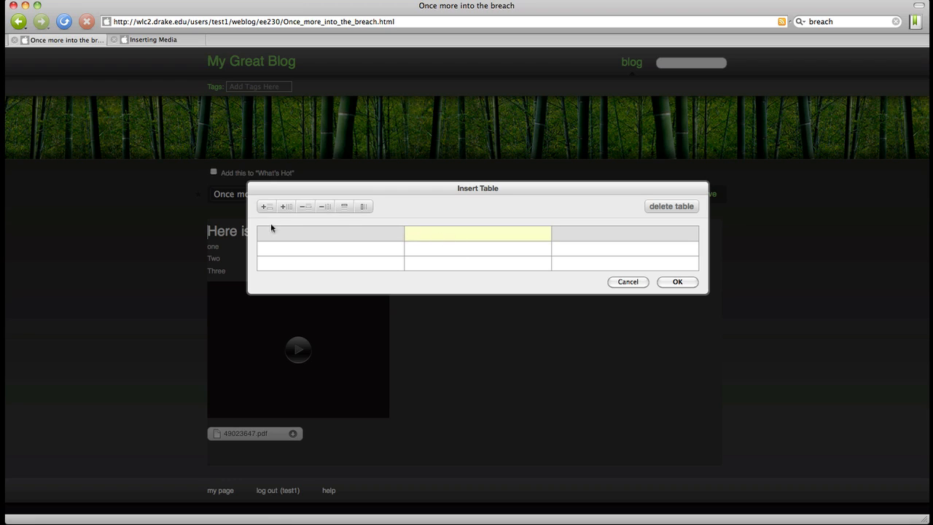
Try adding and removing a row and a column in the new table, and toggle its header row off and on
{"action": "left_click", "coordinate": [268, 209]}
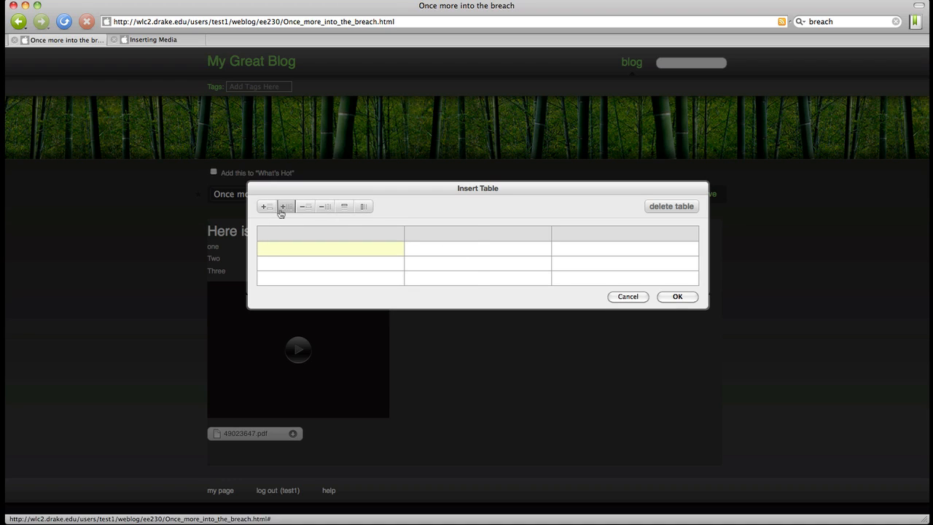
{"action": "left_click", "coordinate": [285, 207]}
{"action": "left_click", "coordinate": [309, 212]}
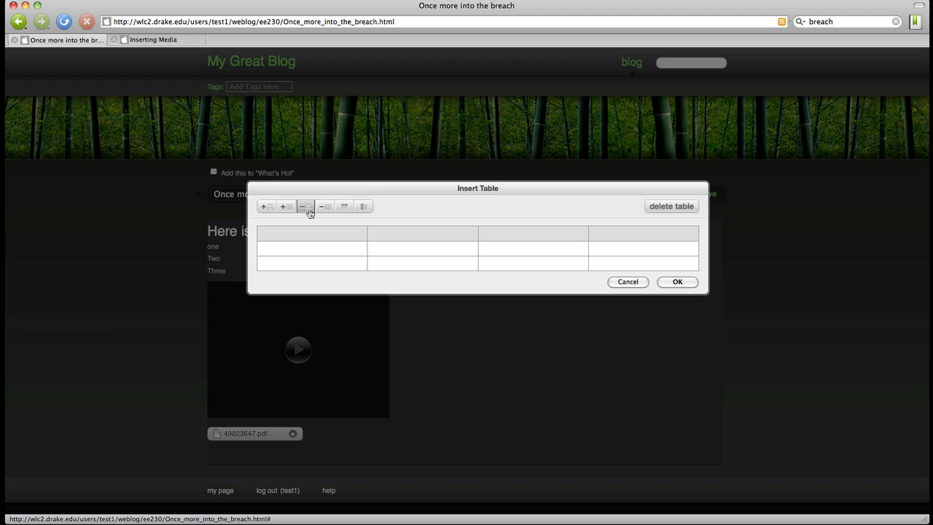
{"action": "left_click", "coordinate": [325, 208]}
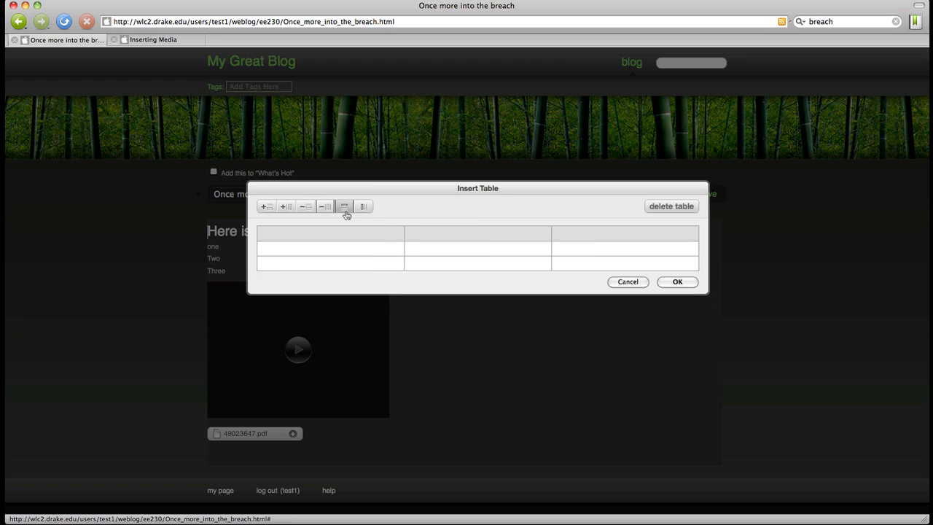
{"action": "left_click", "coordinate": [346, 210]}
{"action": "left_click", "coordinate": [346, 214]}
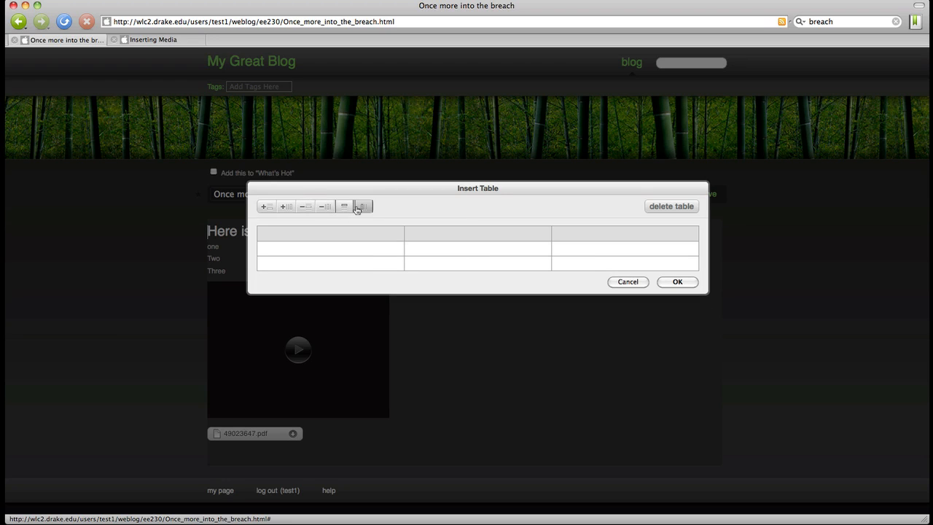
Turn on the table's header column, add two rows, and insert the table into the entry
{"action": "left_click", "coordinate": [358, 209]}
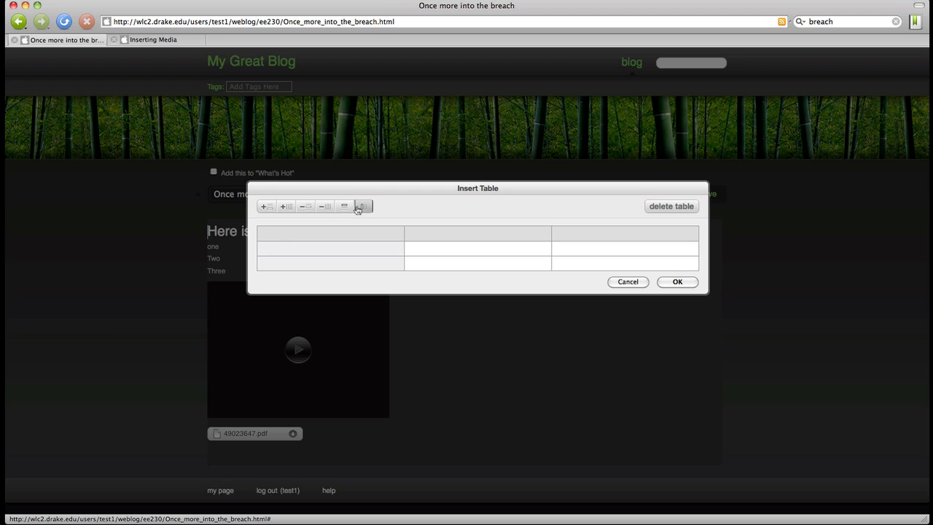
{"action": "left_click", "coordinate": [262, 212]}
{"action": "left_click", "coordinate": [261, 212]}
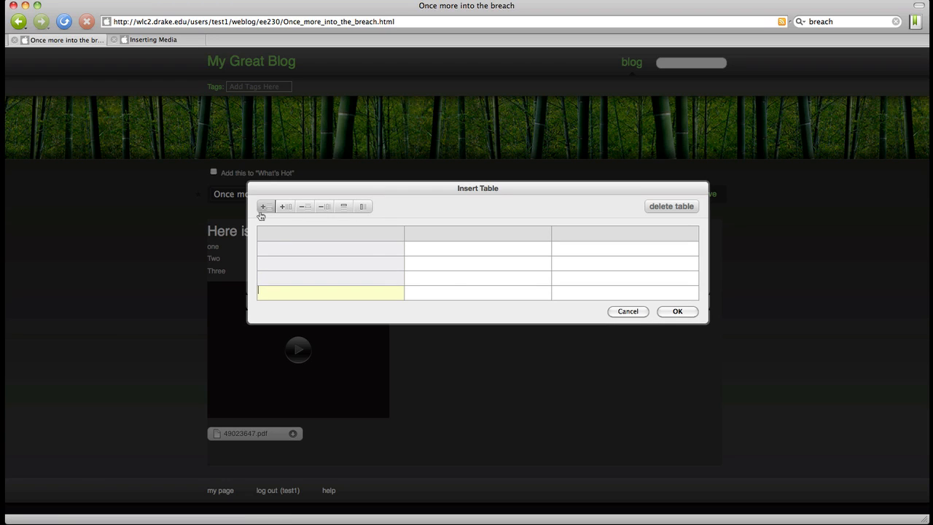
{"action": "left_click", "coordinate": [677, 311]}
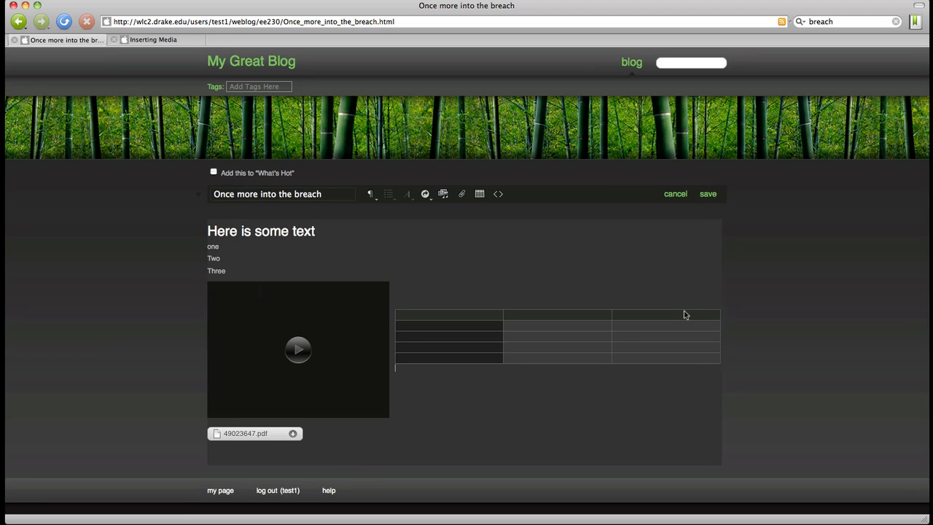
Reopen the table beside the movie for editing and enter "Row one" in its first header cell
{"action": "left_click", "coordinate": [505, 344]}
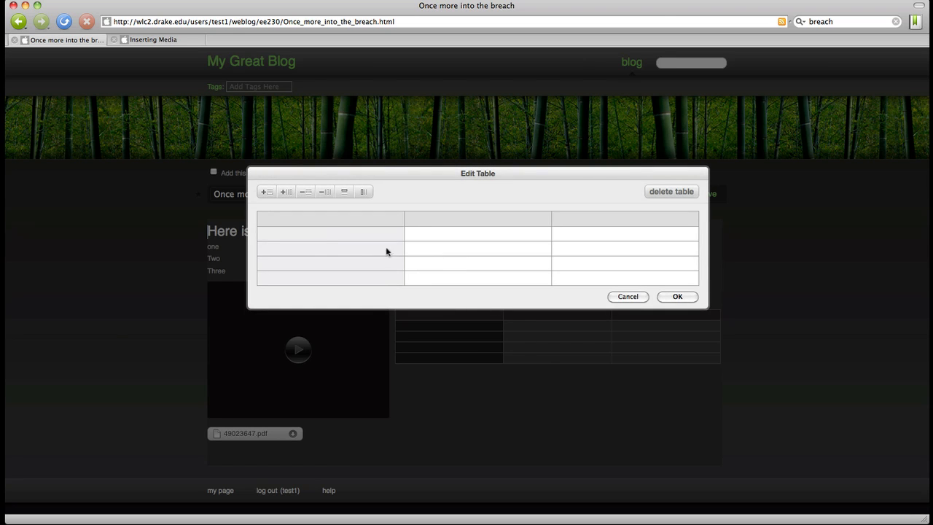
{"action": "left_click", "coordinate": [675, 296]}
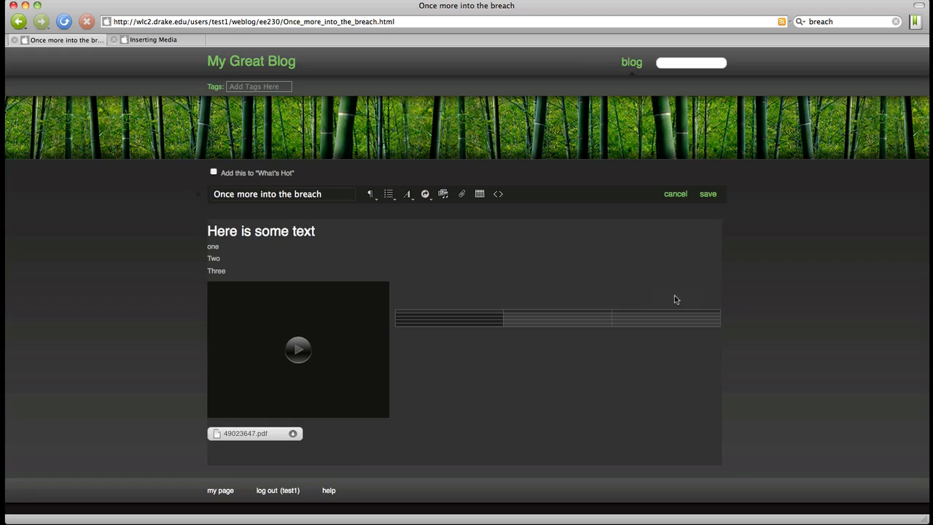
{"action": "left_click", "coordinate": [472, 323]}
{"action": "left_click", "coordinate": [304, 223]}
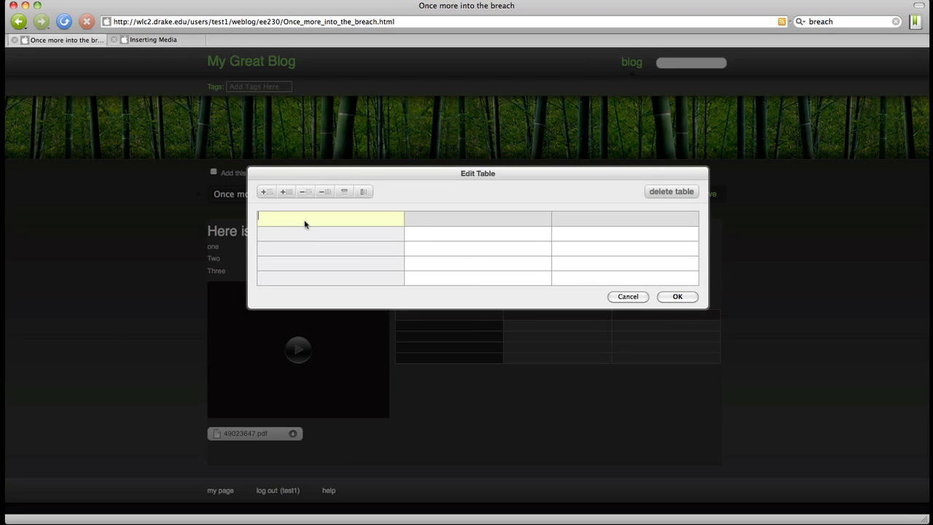
{"action": "type", "text": "Rwo"}
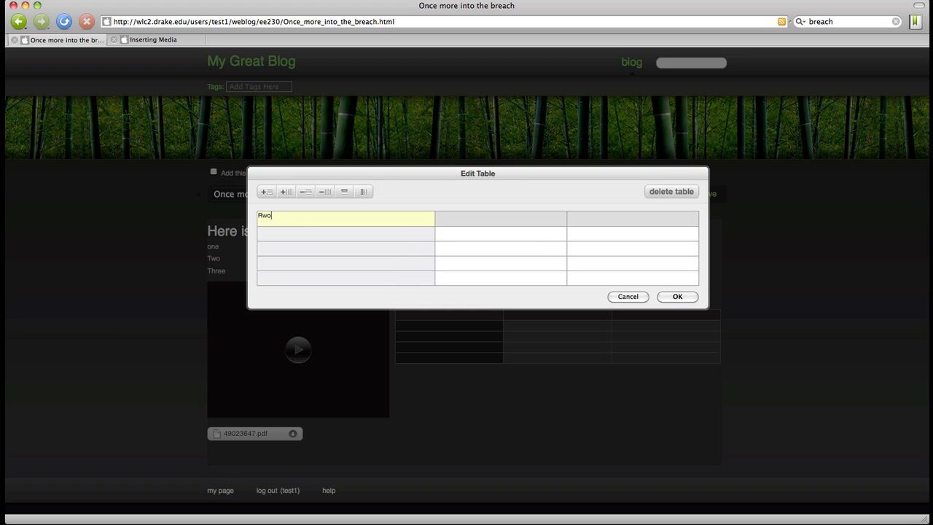
{"action": "key", "text": "BackSpace"}
{"action": "type", "text": "ow one"}
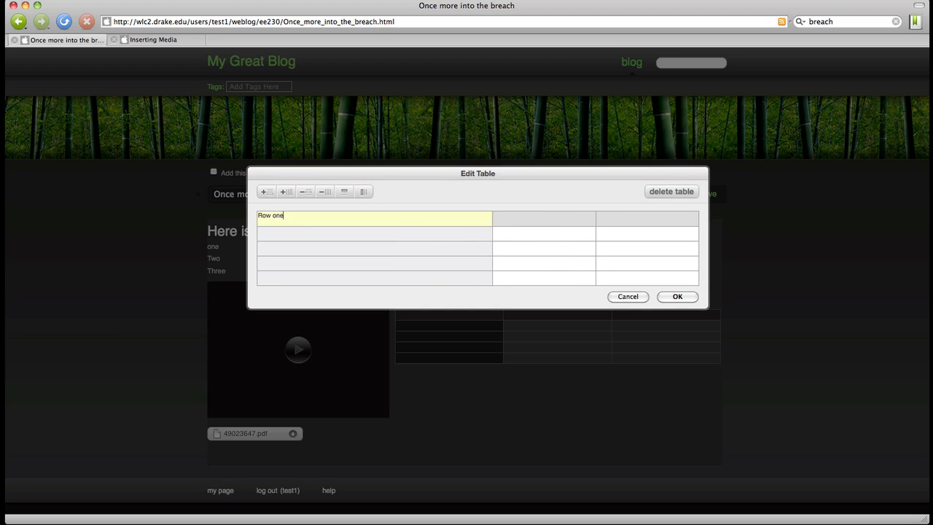
Fill the second and third header cells with "Row two" and "row three" and apply the table edits to the entry
{"action": "left_click", "coordinate": [529, 224]}
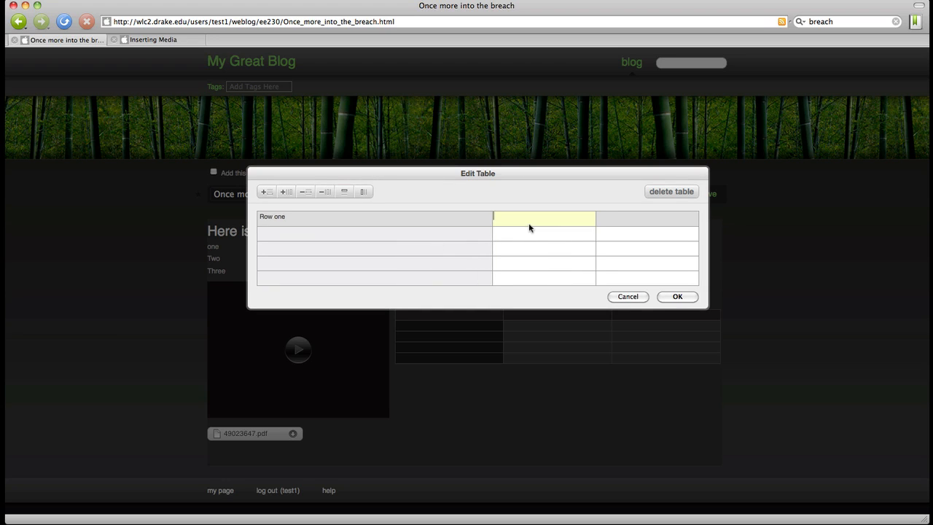
{"action": "type", "text": "Row "}
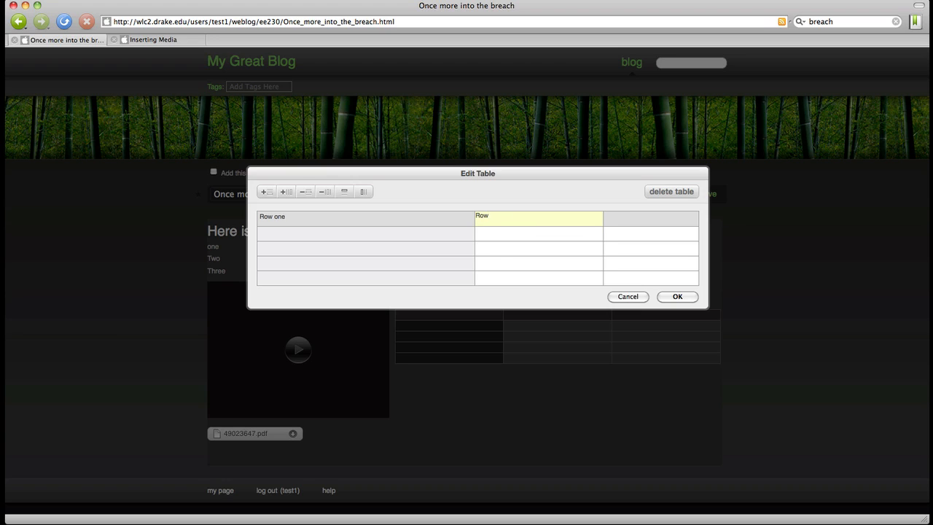
{"action": "type", "text": "two"}
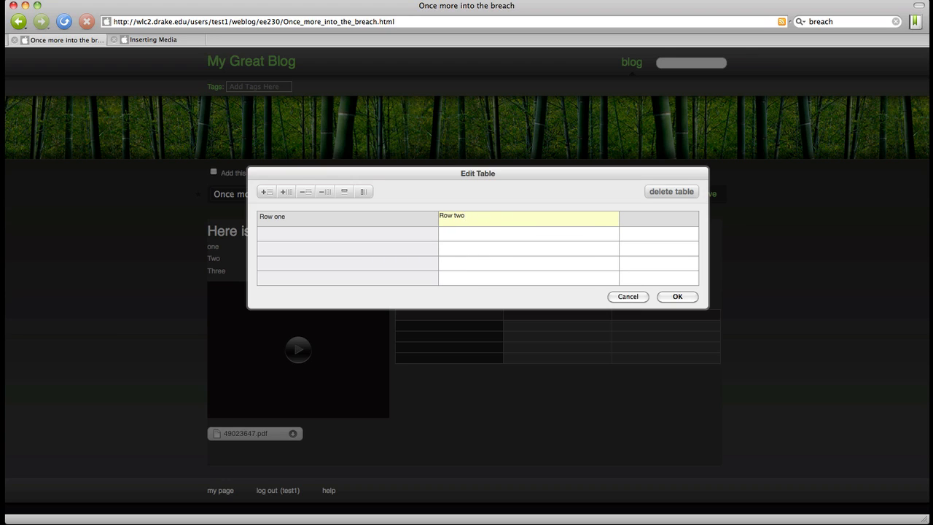
{"action": "left_click", "coordinate": [649, 219]}
{"action": "type", "text": "row "}
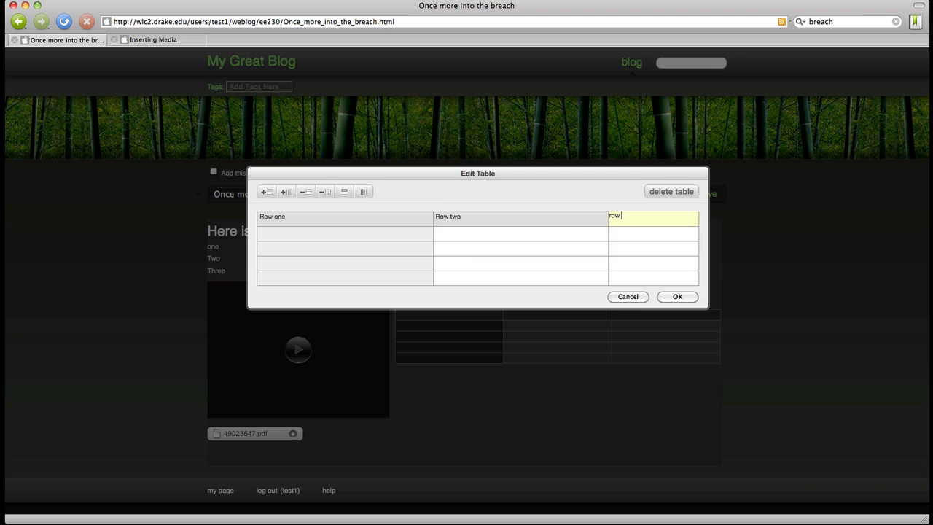
{"action": "type", "text": "three"}
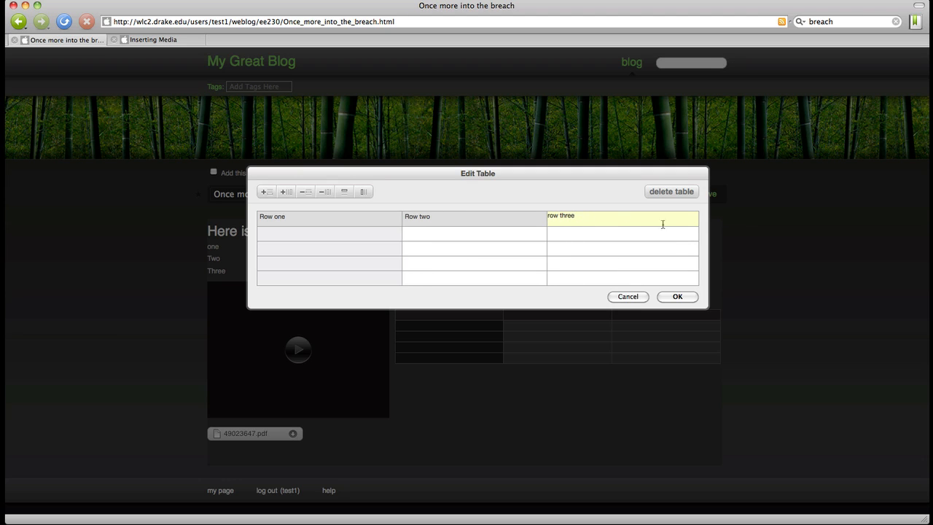
{"action": "left_click", "coordinate": [689, 299]}
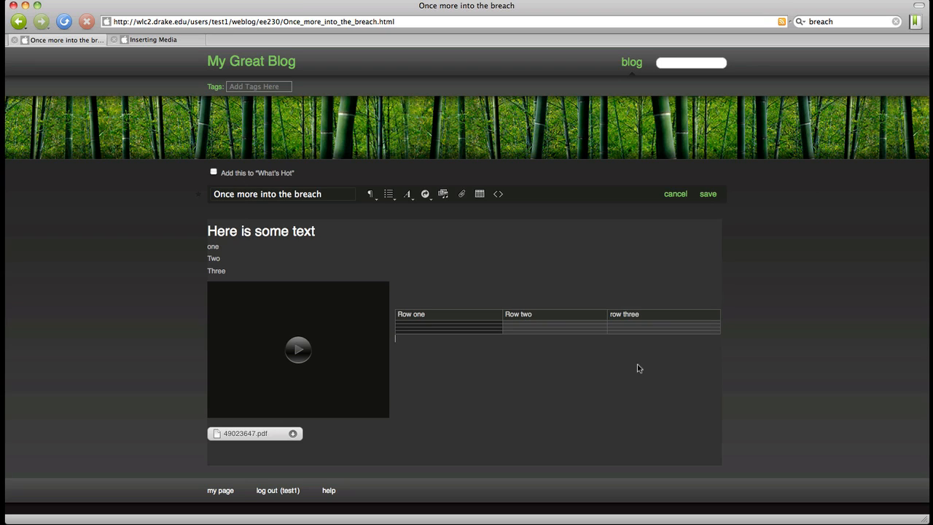
Examine the entry's HTML source from start to end and return to the visual editor
{"action": "left_click", "coordinate": [500, 195]}
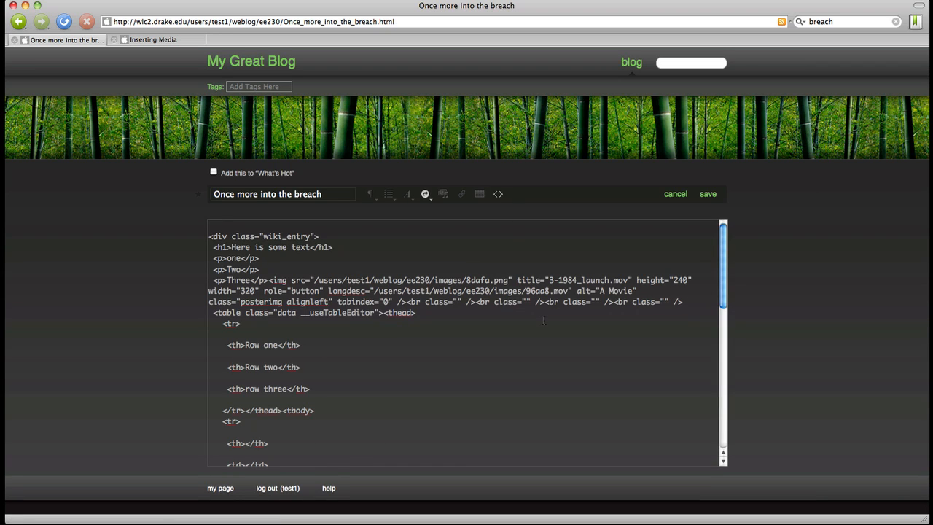
{"action": "scroll", "coordinate": [390, 312], "scroll_direction": "down", "scroll_amount": 10}
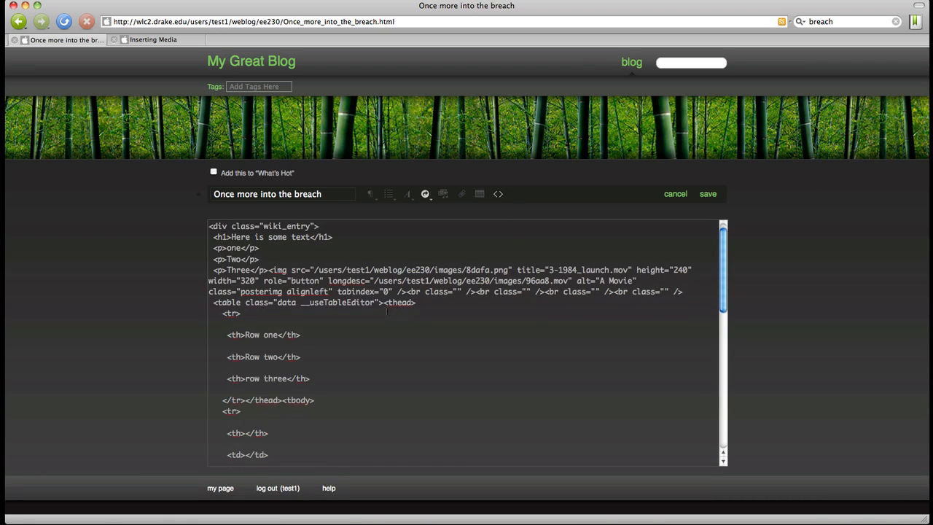
{"action": "scroll", "coordinate": [386, 311], "scroll_direction": "down", "scroll_amount": 3}
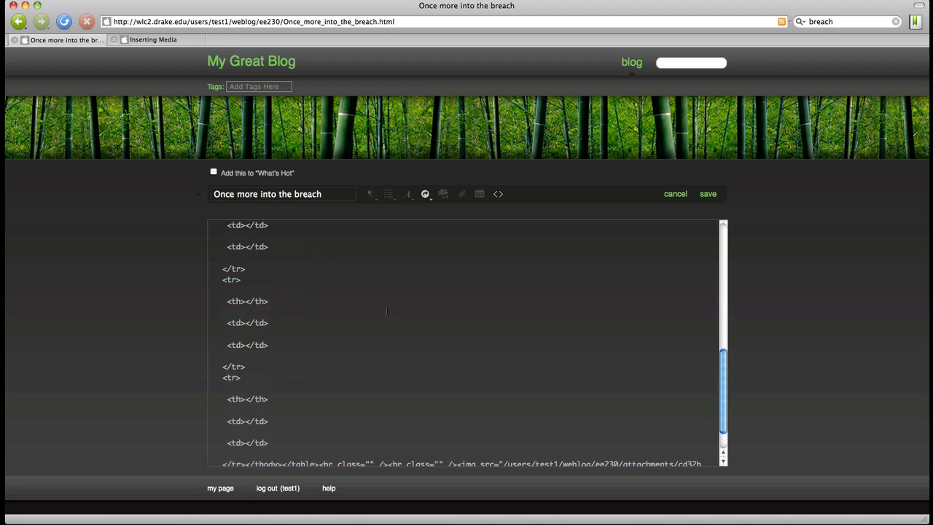
{"action": "scroll", "coordinate": [386, 311], "scroll_direction": "up", "scroll_amount": 10}
{"action": "scroll", "coordinate": [386, 311], "scroll_direction": "up", "scroll_amount": 3}
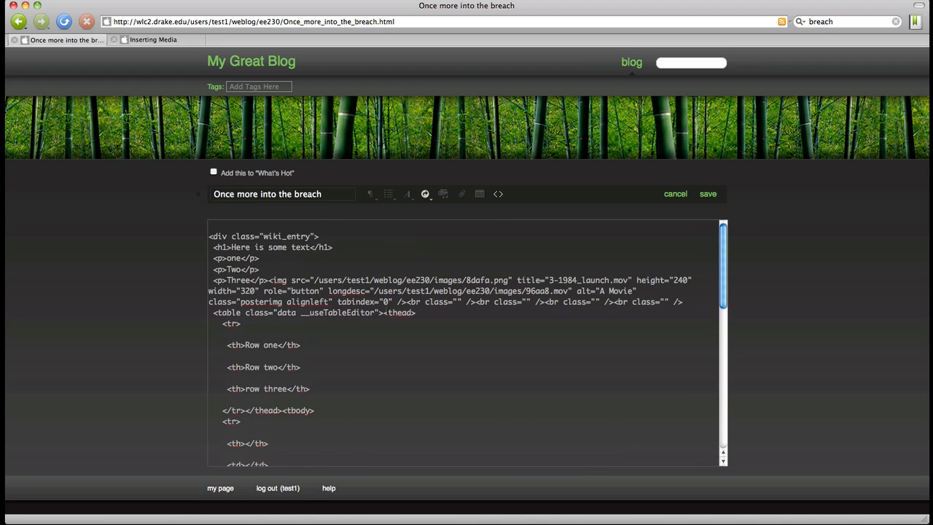
{"action": "left_click", "coordinate": [499, 195]}
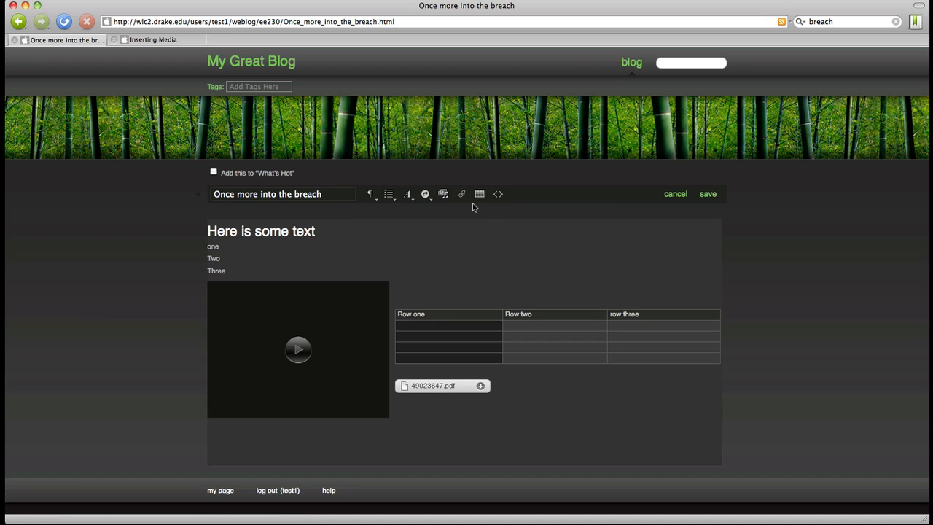
Consult the Inserting Media help in its open page and through Wiki Tools Overview, About Blogs and the editing toolbar topic, and close the help window
{"action": "left_click", "coordinate": [159, 39]}
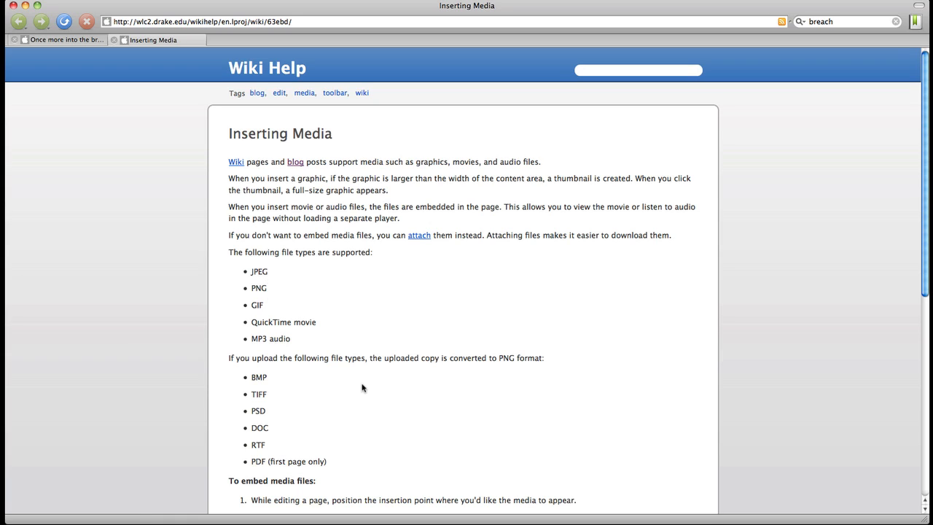
{"action": "left_click", "coordinate": [70, 41]}
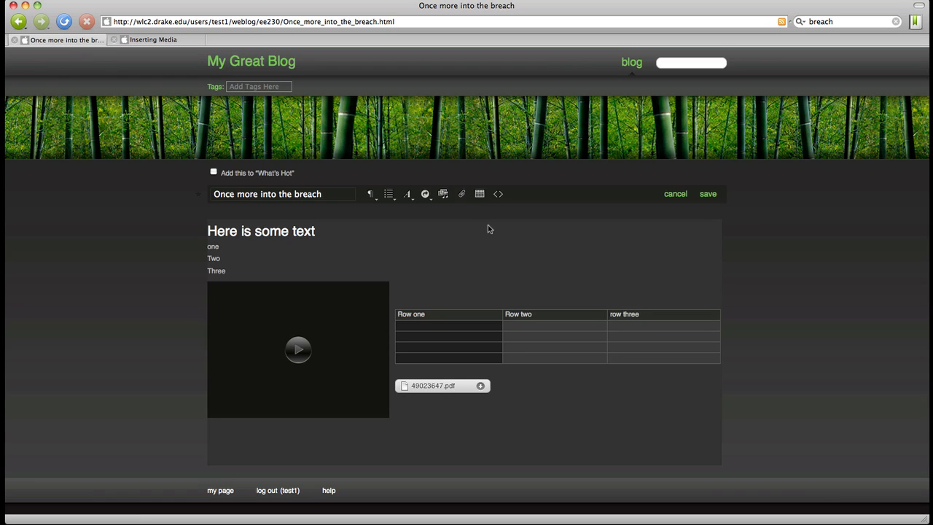
{"action": "left_click", "coordinate": [329, 492]}
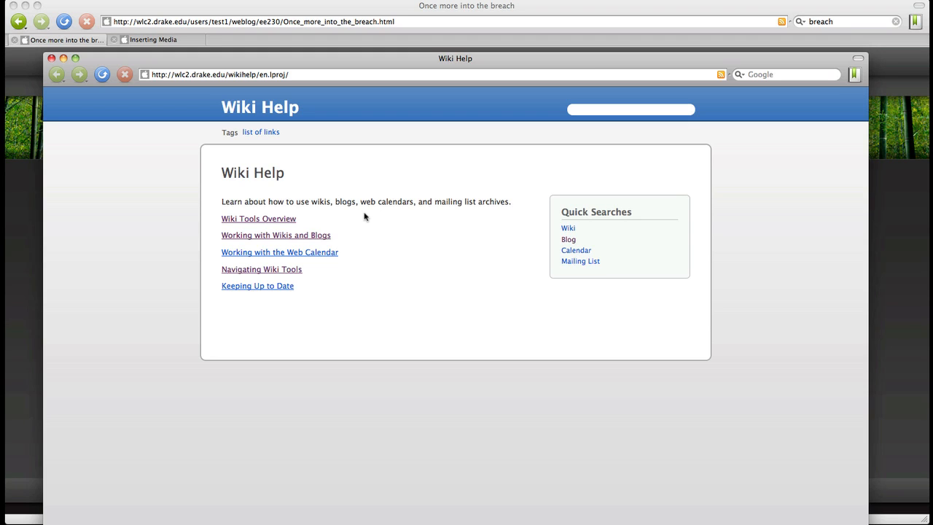
{"action": "left_click", "coordinate": [284, 220]}
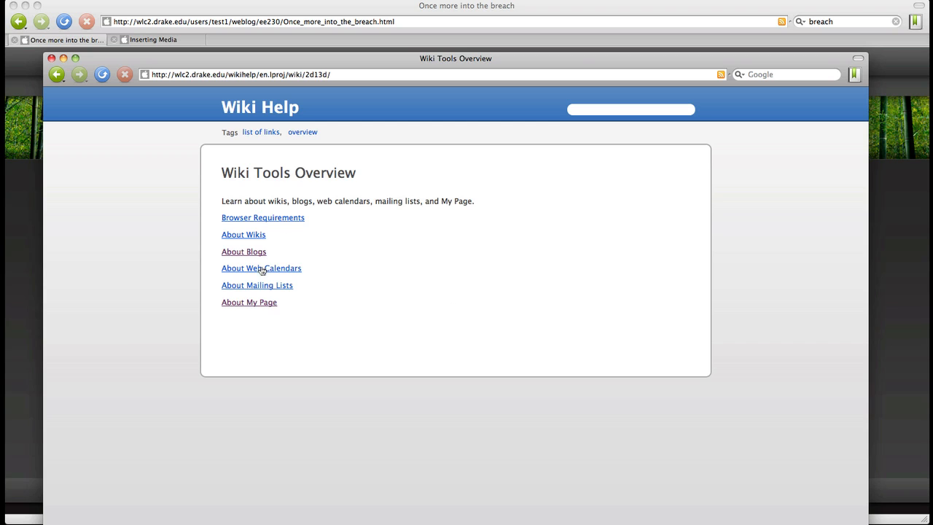
{"action": "left_click", "coordinate": [256, 255]}
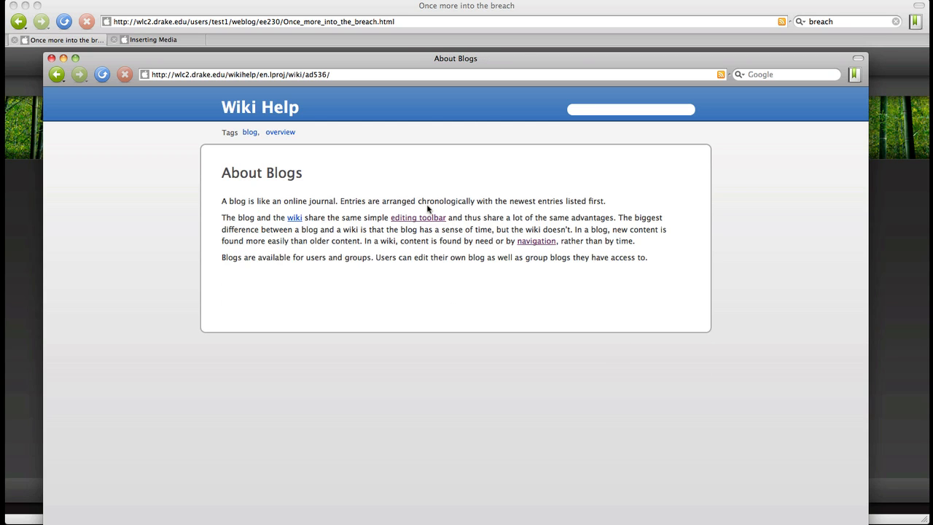
{"action": "left_click", "coordinate": [429, 219]}
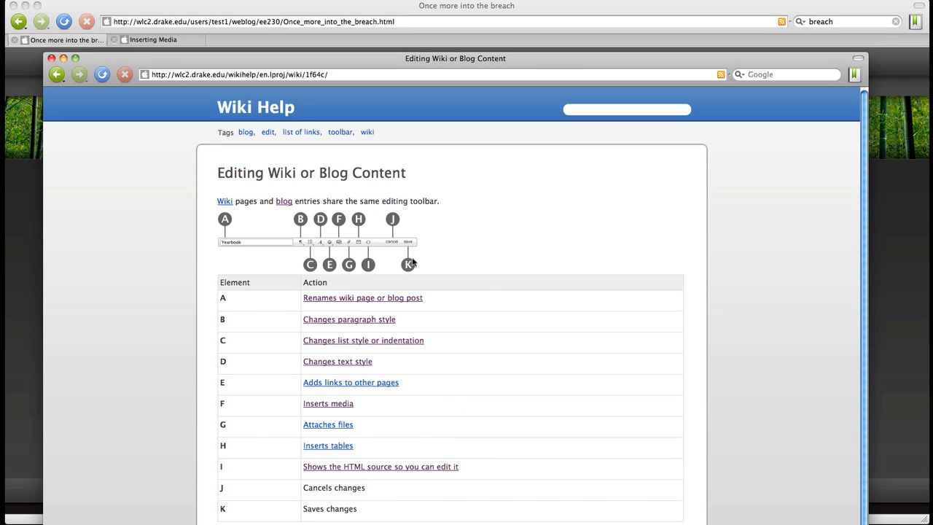
{"action": "left_click", "coordinate": [336, 404]}
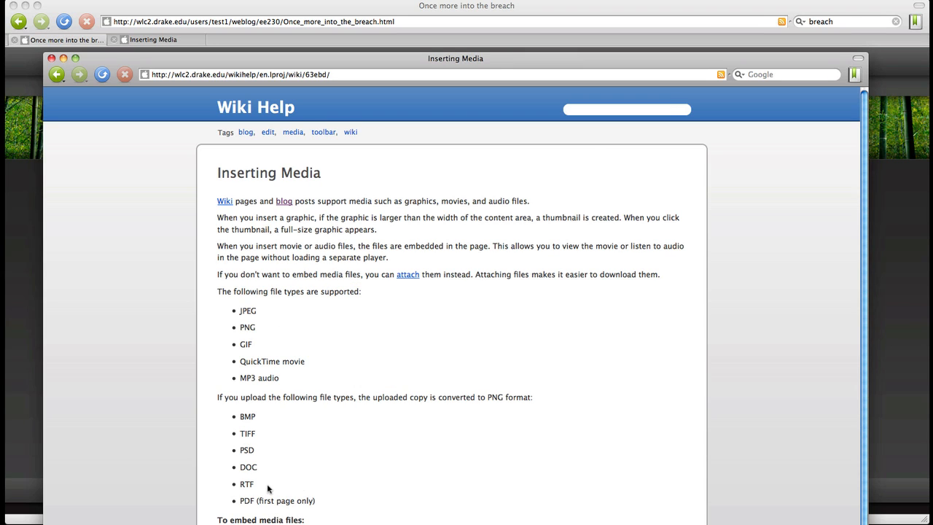
{"action": "scroll", "coordinate": [267, 484], "scroll_direction": "down", "scroll_amount": 4}
{"action": "scroll", "coordinate": [266, 485], "scroll_direction": "up", "scroll_amount": 4}
{"action": "left_click", "coordinate": [51, 58]}
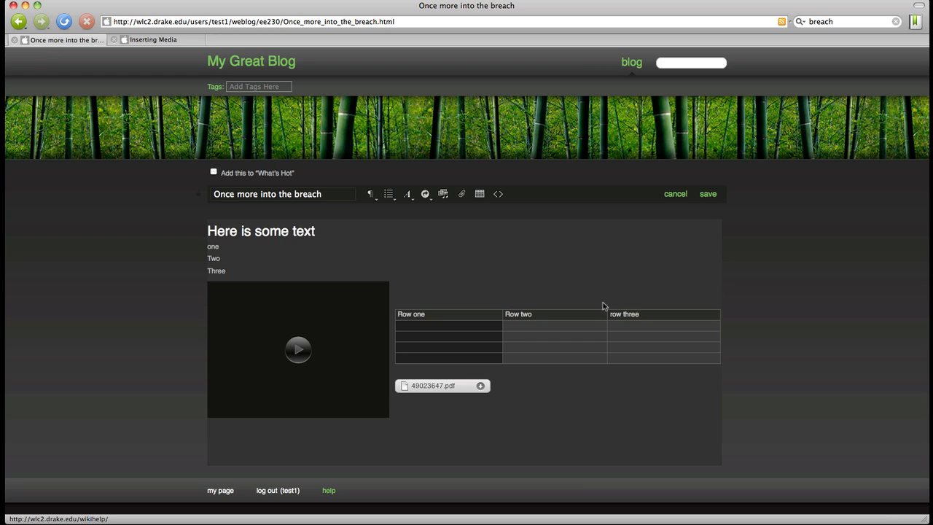
Save the blog entry and play its embedded movie on the published page
{"action": "left_click", "coordinate": [707, 196]}
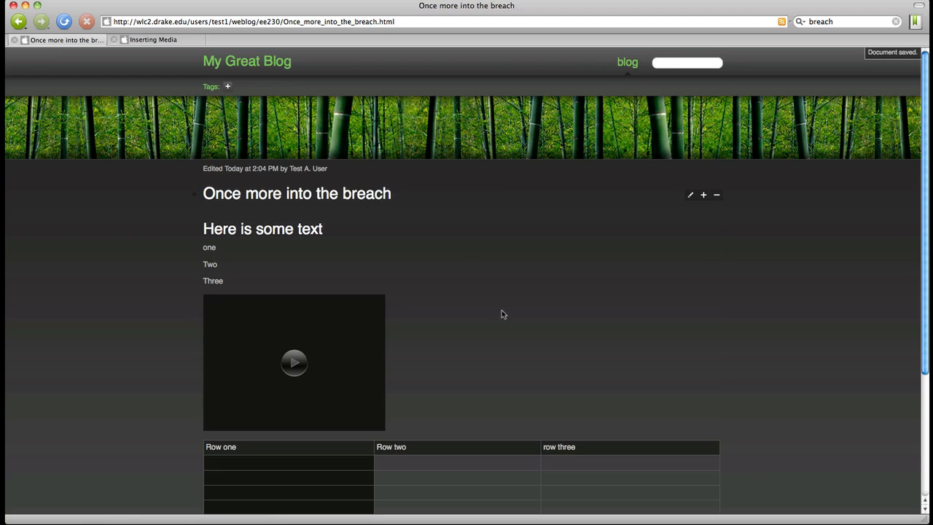
{"action": "scroll", "coordinate": [500, 315], "scroll_direction": "down", "scroll_amount": 5}
{"action": "scroll", "coordinate": [501, 315], "scroll_direction": "up", "scroll_amount": 5}
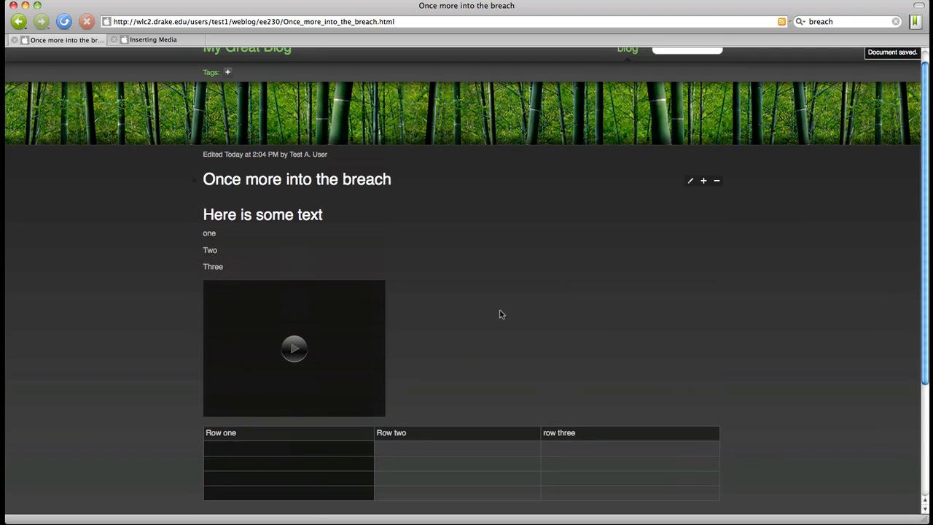
{"action": "left_click", "coordinate": [295, 350]}
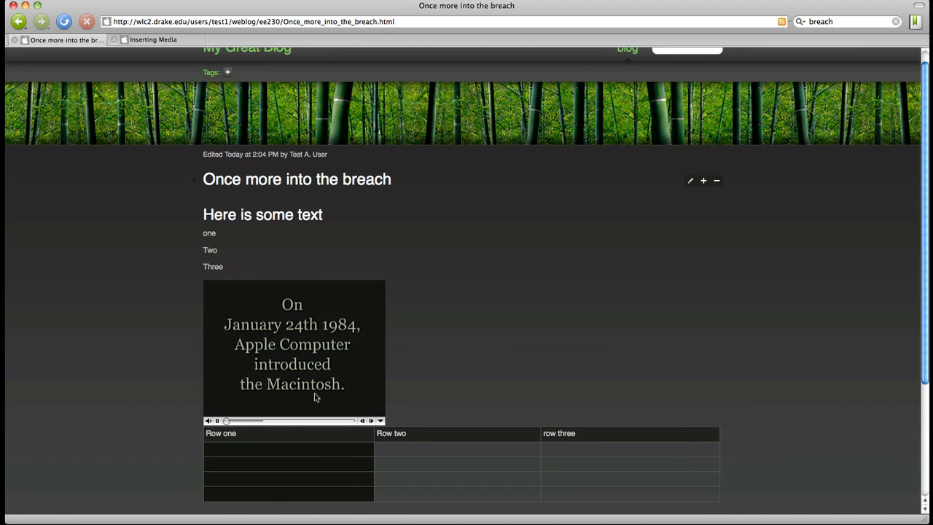
Preview the attached 49023647.pdf on the published entry twice, closing the preview each time
{"action": "scroll", "coordinate": [504, 348], "scroll_direction": "down", "scroll_amount": 3}
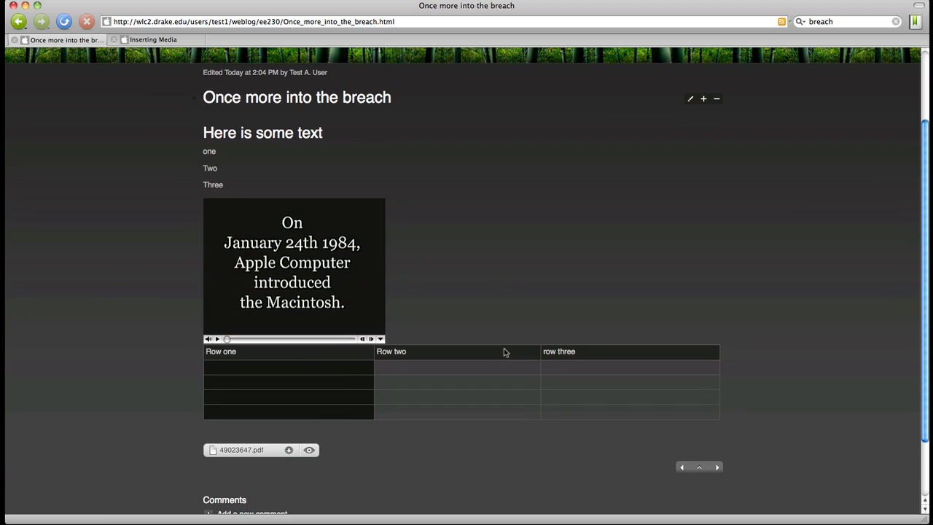
{"action": "left_click", "coordinate": [309, 450]}
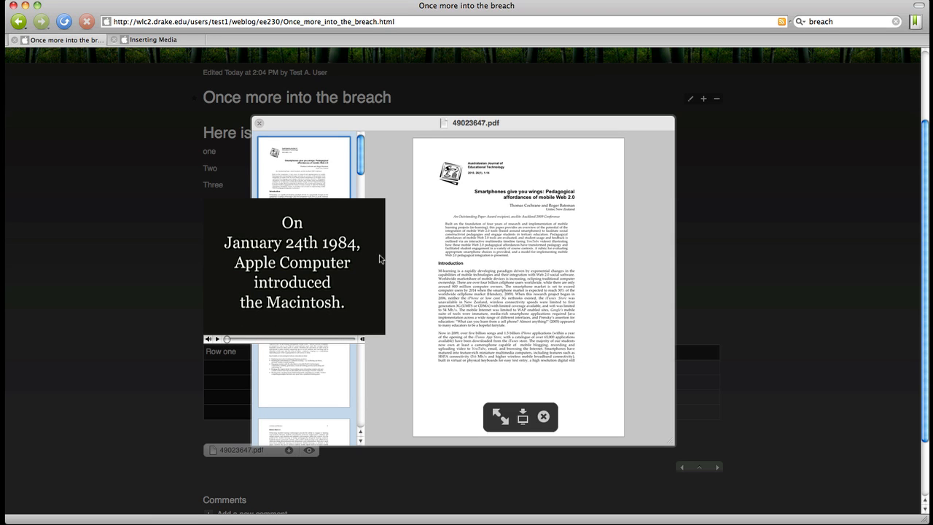
{"action": "left_click", "coordinate": [718, 425]}
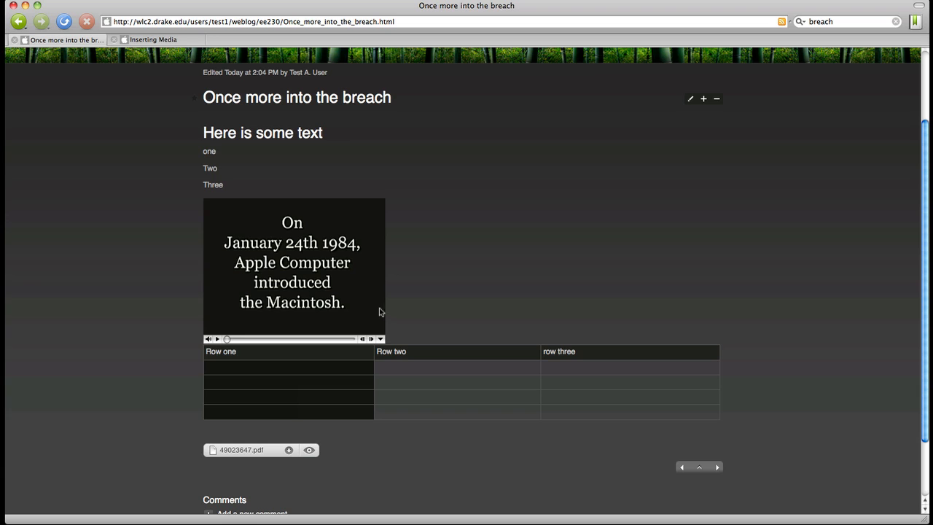
{"action": "left_click", "coordinate": [308, 450]}
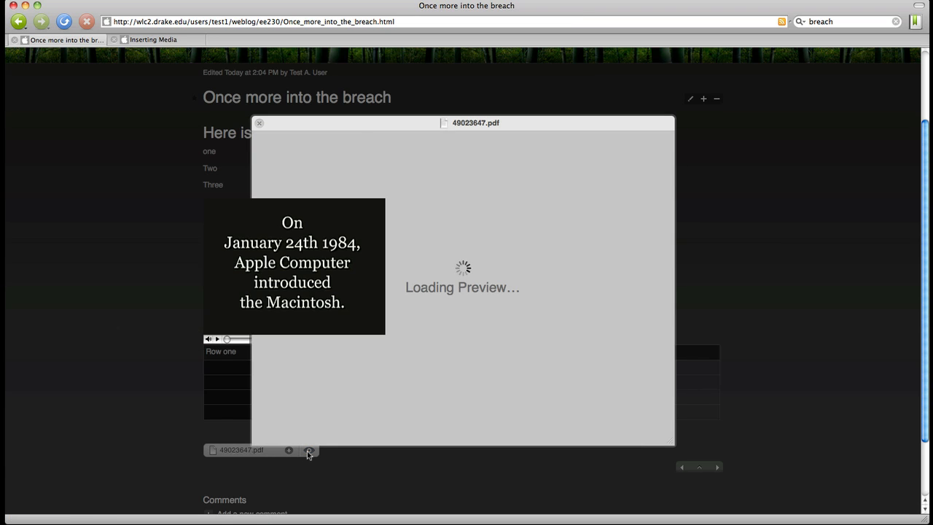
{"action": "left_click", "coordinate": [463, 495]}
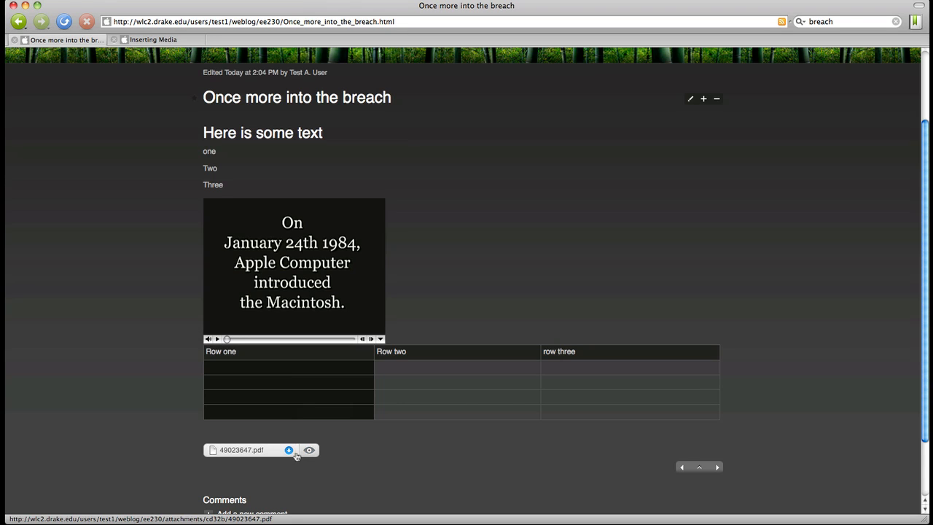